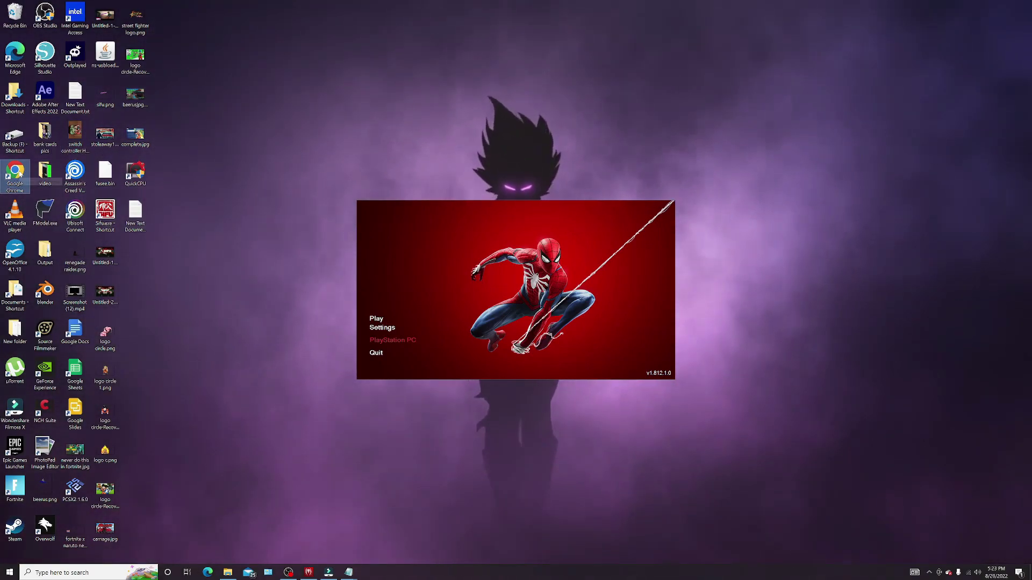
- Launch Google Chrome from its desktop shortcut
{"action": "double_click", "coordinate": [16, 172]}
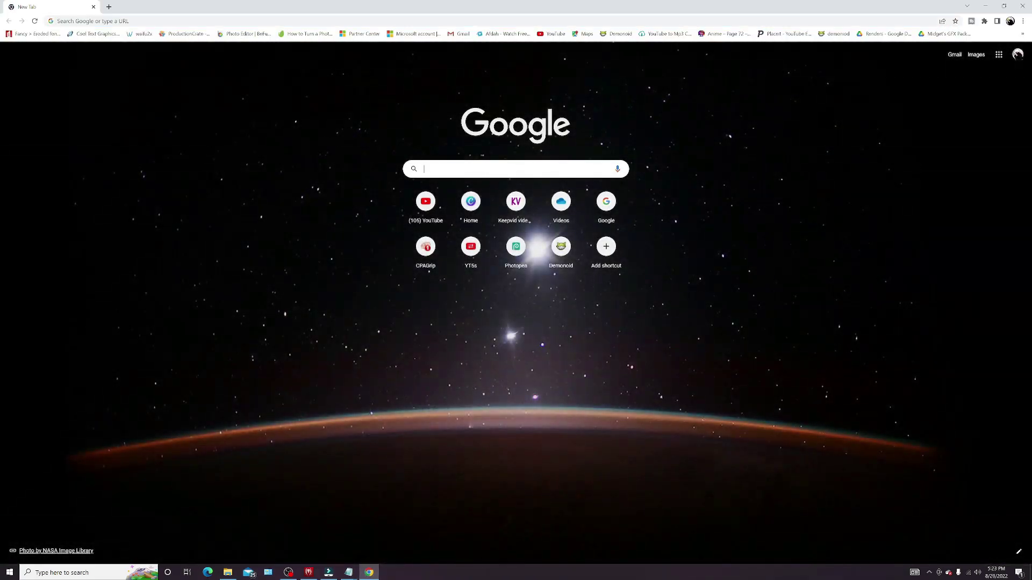
- Search Google for 'nexus mod' and open the nexusmods.com result
{"action": "type", "text": "ne"}
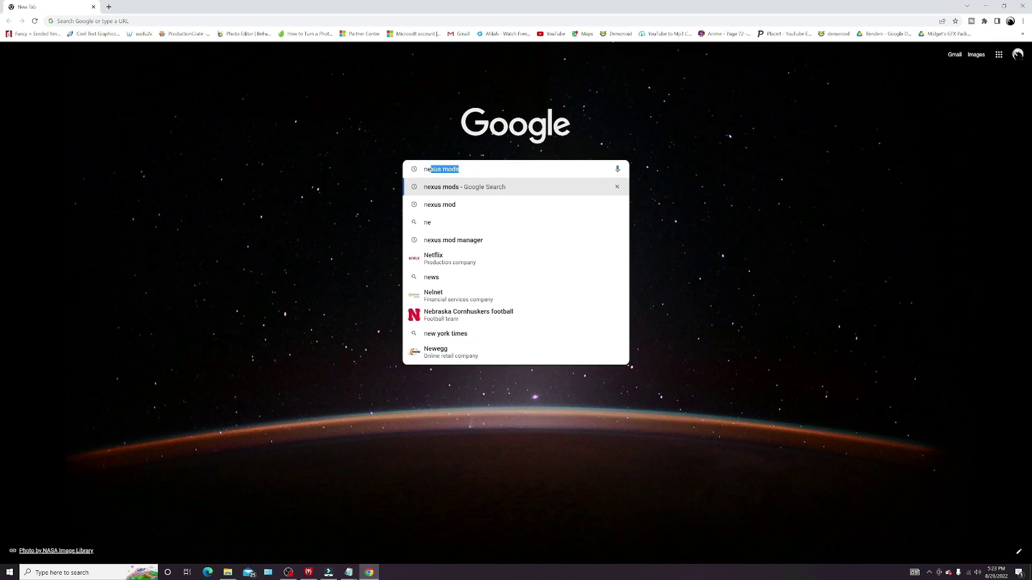
{"action": "key", "text": "Down"}
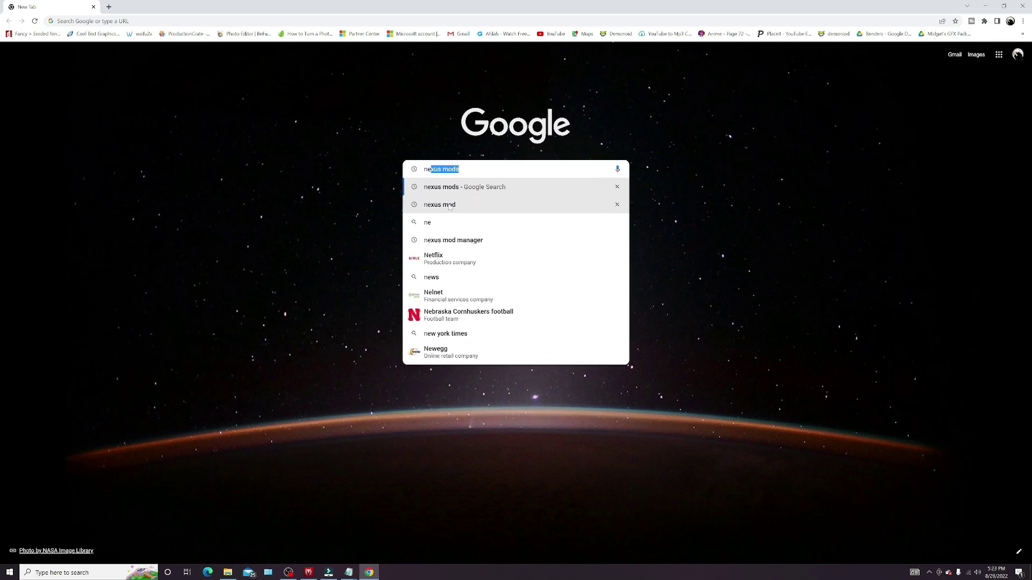
{"action": "key", "text": "Return"}
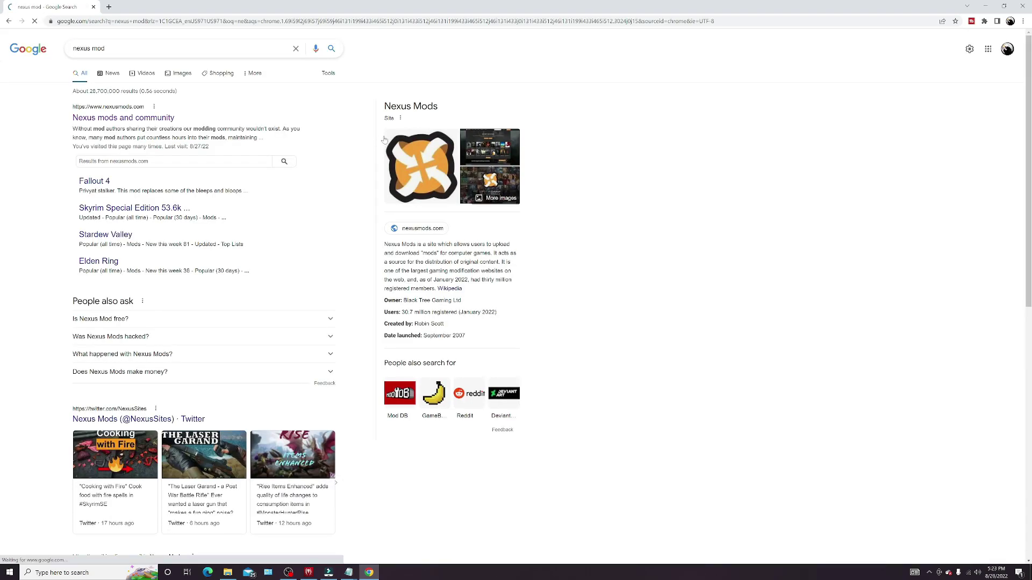
{"action": "left_click", "coordinate": [118, 109]}
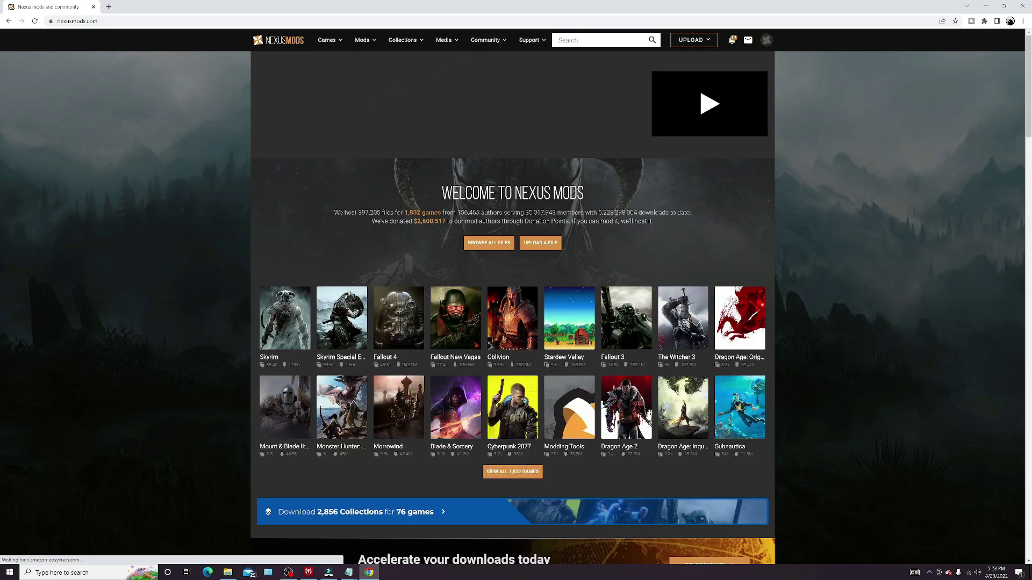
- Search Nexus Mods for 'spider-man' and choose manual download for Spider-Man PC Modding Tool
{"action": "left_click", "coordinate": [597, 39]}
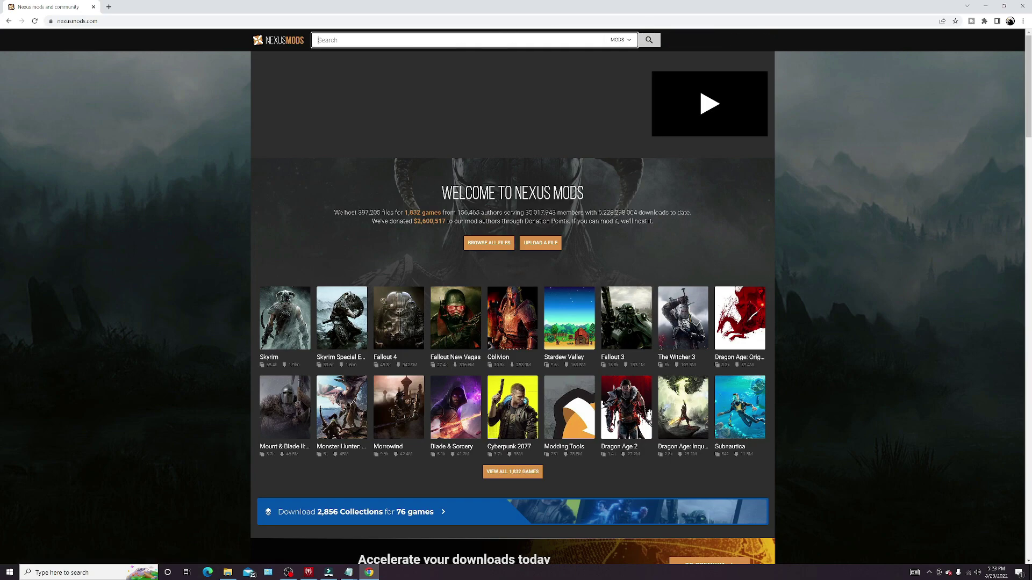
{"action": "type", "text": "spider-"}
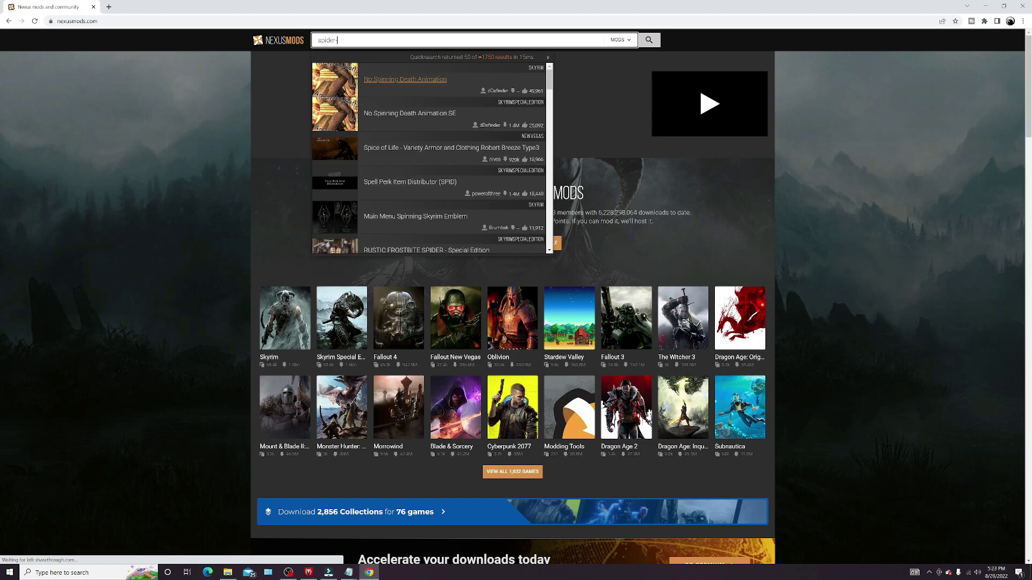
{"action": "type", "text": "man"}
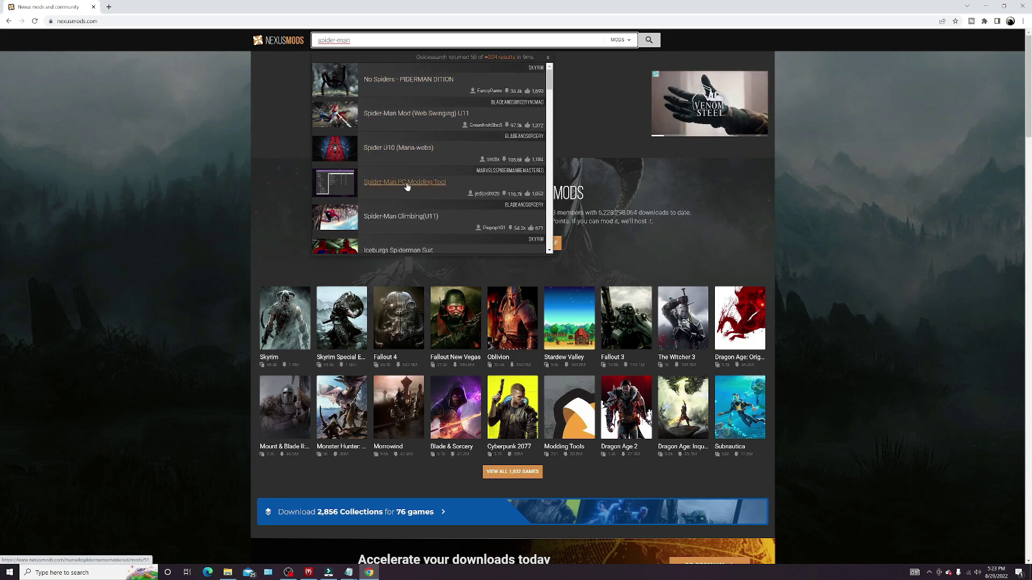
{"action": "left_click", "coordinate": [406, 183]}
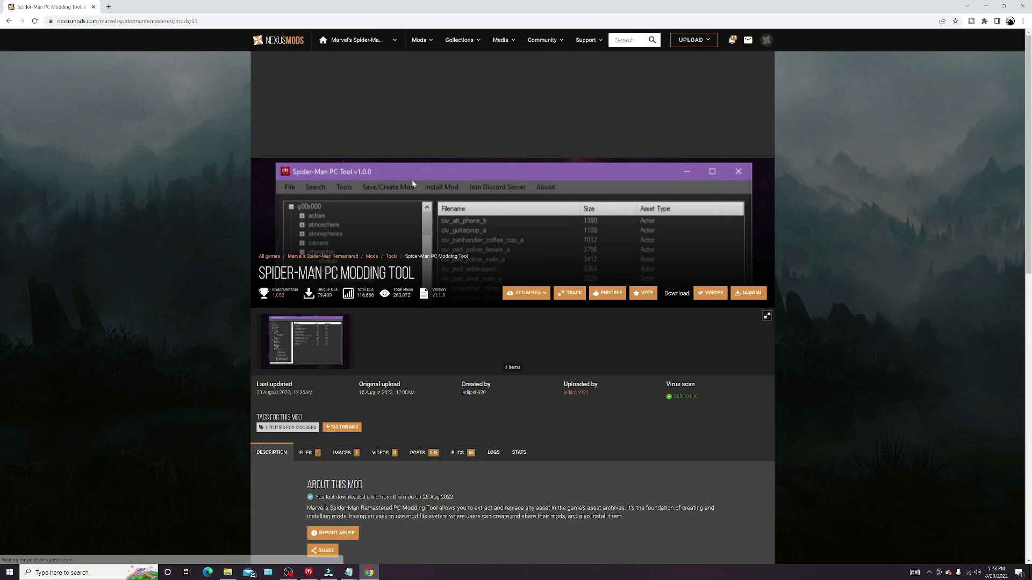
{"action": "left_click", "coordinate": [752, 295]}
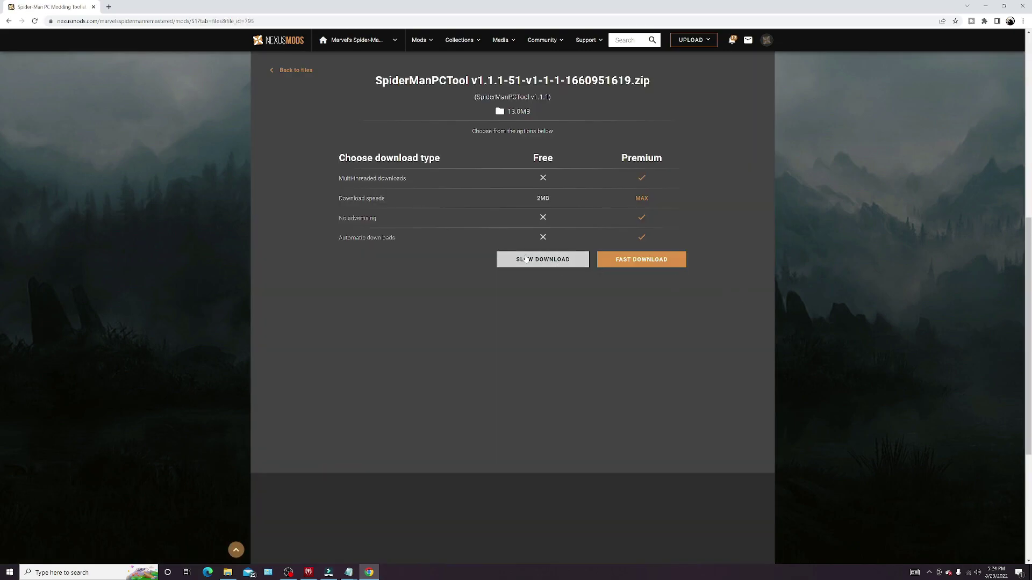
- Slow-download the SpiderManPCTool v1.1.1 zip and show it in File Explorer
{"action": "left_click", "coordinate": [553, 261]}
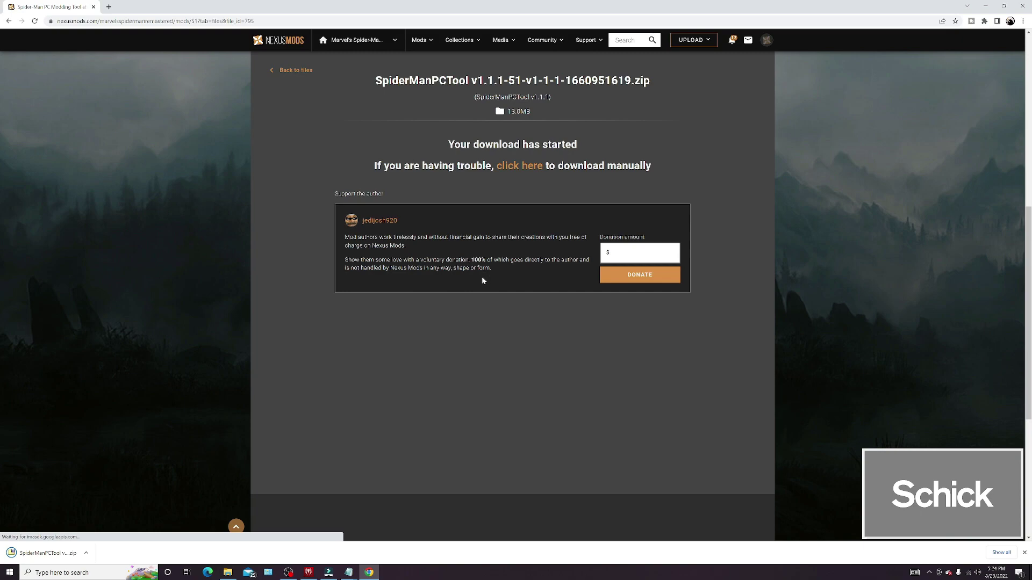
{"action": "left_click", "coordinate": [85, 558]}
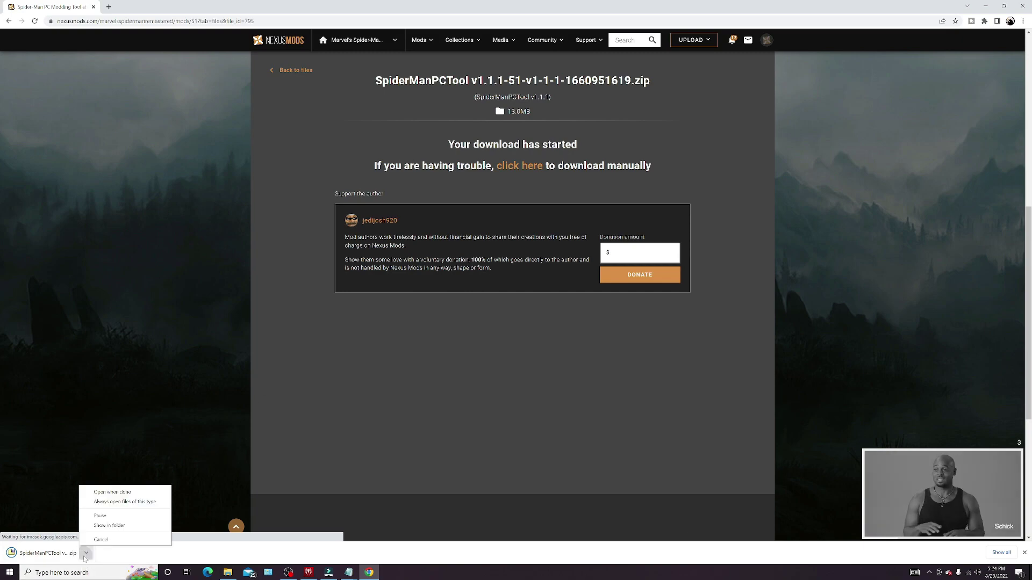
{"action": "left_click", "coordinate": [109, 525]}
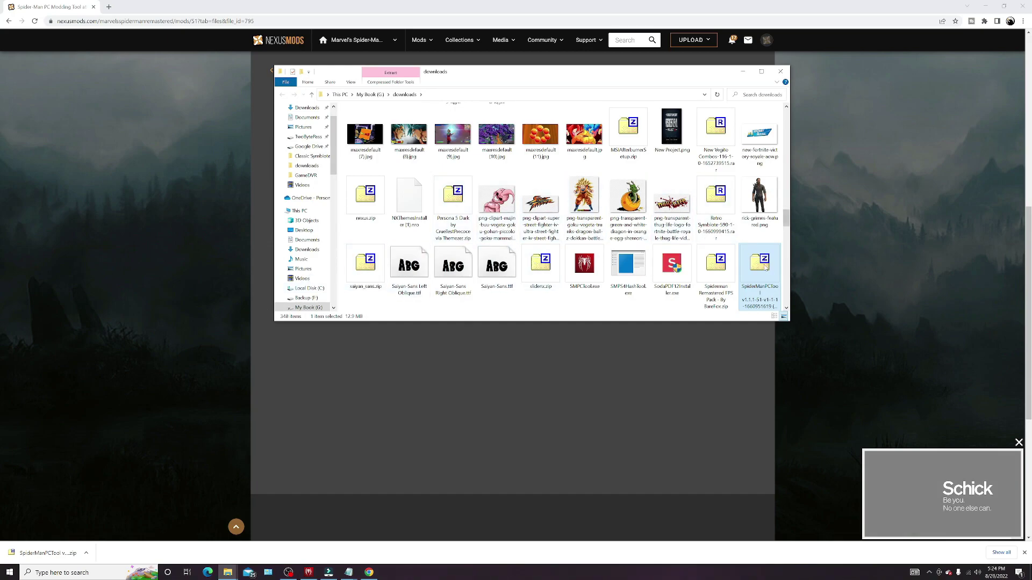
- Extract the SpiderManPCTool zip with 7-Zip's Extract files..., choosing Desktop as the destination
{"action": "right_click", "coordinate": [763, 268]}
{"action": "mouse_move", "coordinate": [795, 289]}
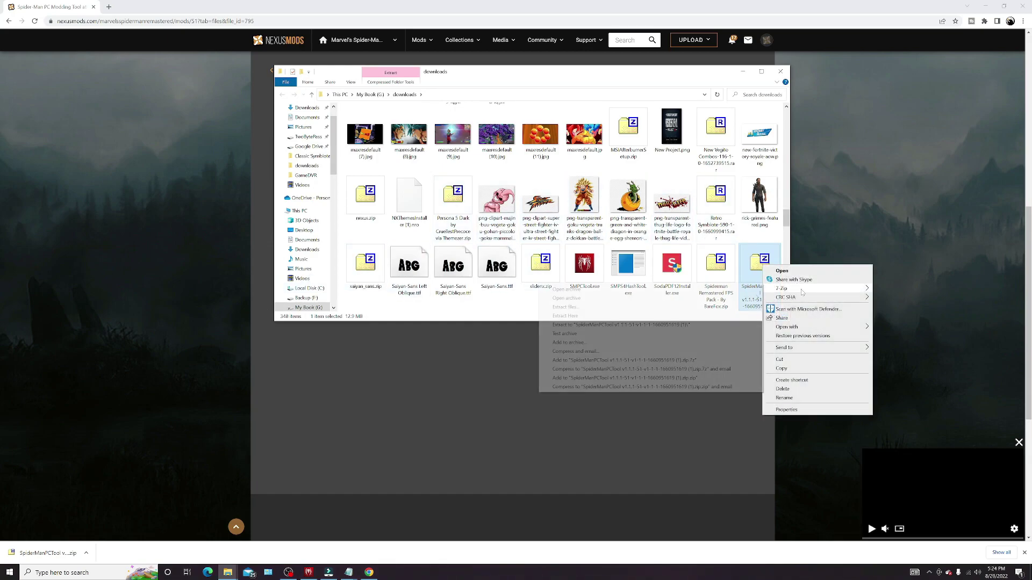
{"action": "left_click", "coordinate": [597, 310]}
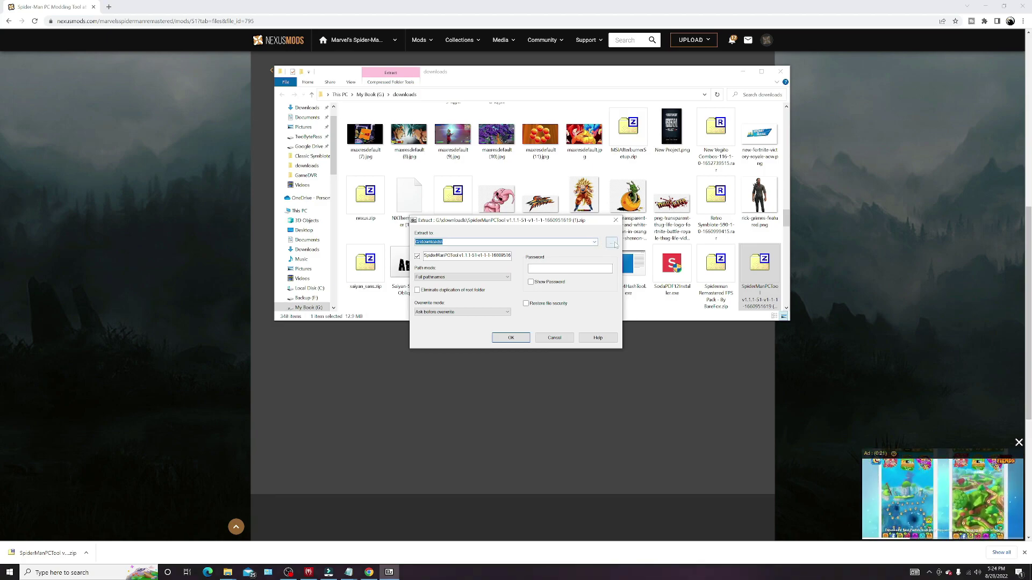
{"action": "left_click", "coordinate": [613, 244]}
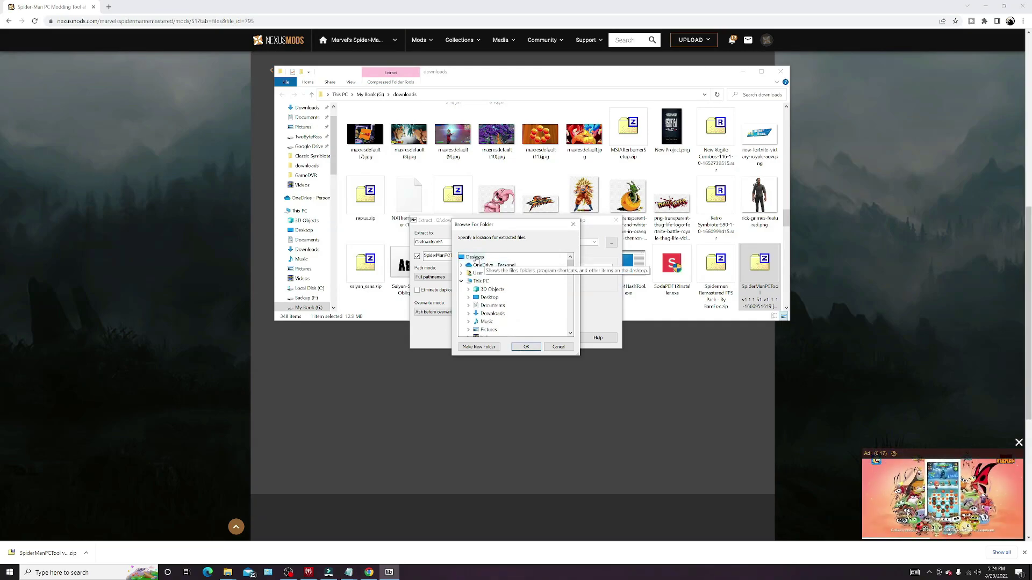
{"action": "left_click", "coordinate": [527, 348]}
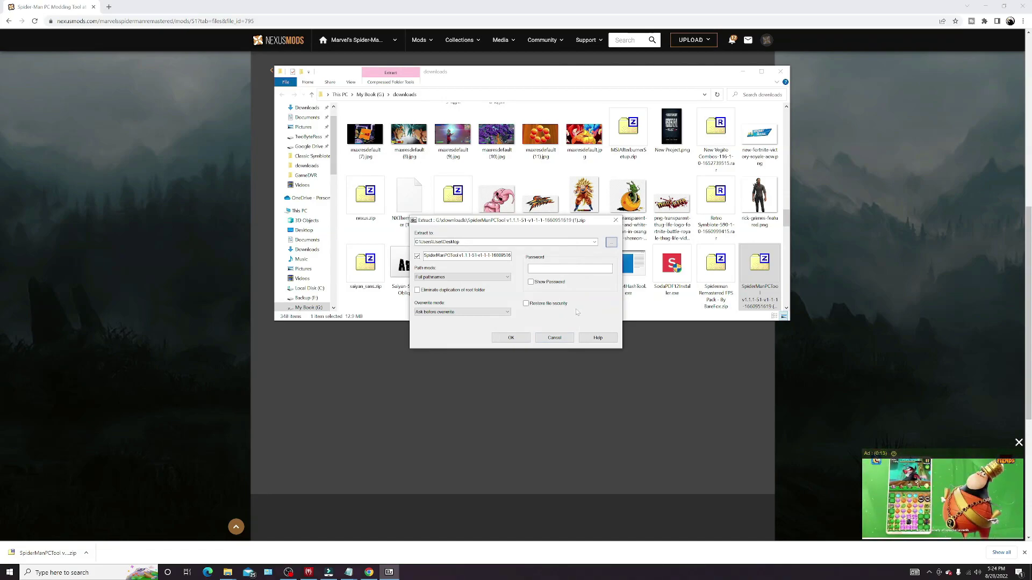
{"action": "left_click", "coordinate": [510, 338]}
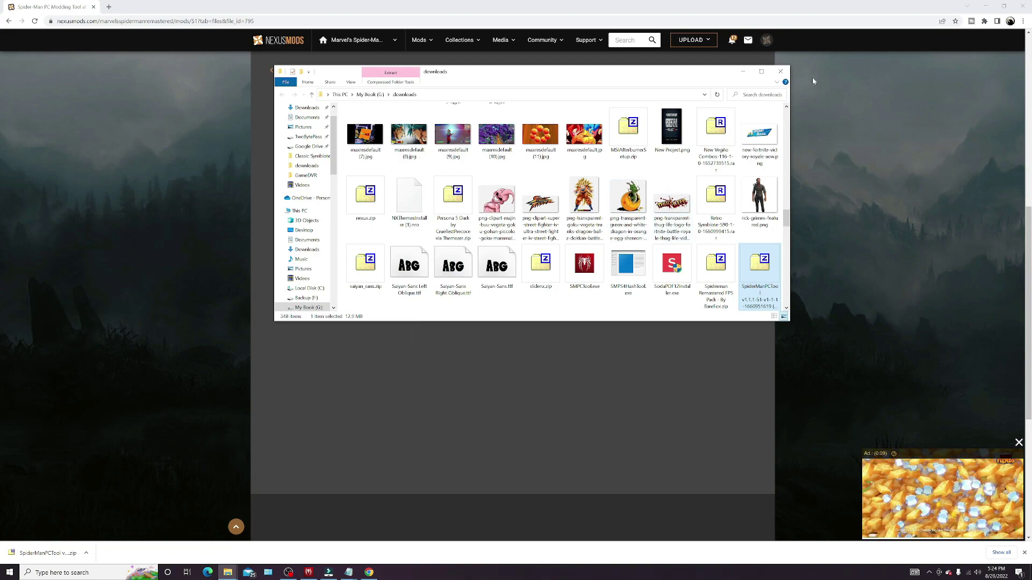
- Minimize Chrome and Downloads, then run SMPCTool.exe from the extracted SpiderManPCTool folder
{"action": "left_click", "coordinate": [987, 7]}
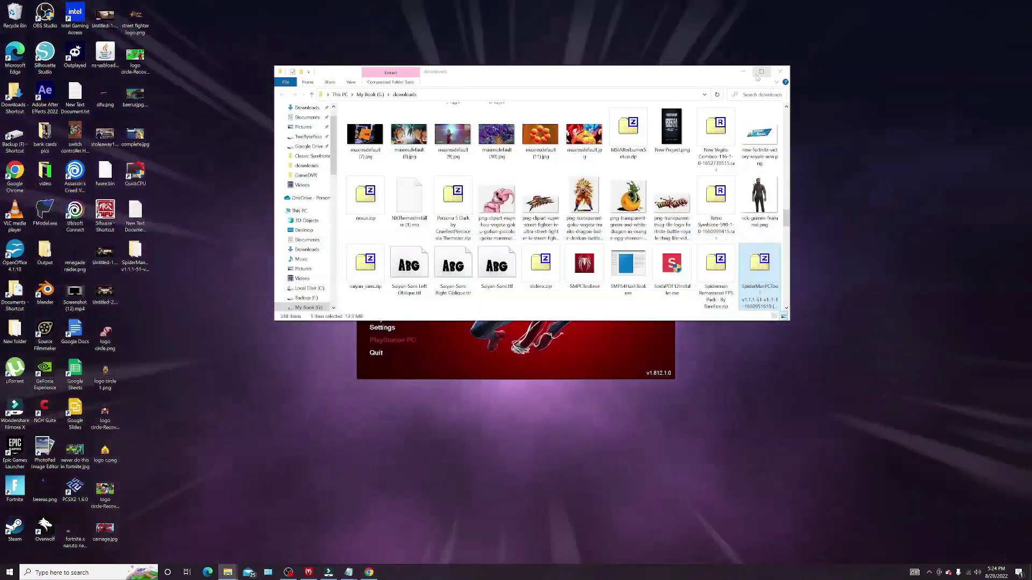
{"action": "left_click", "coordinate": [743, 71]}
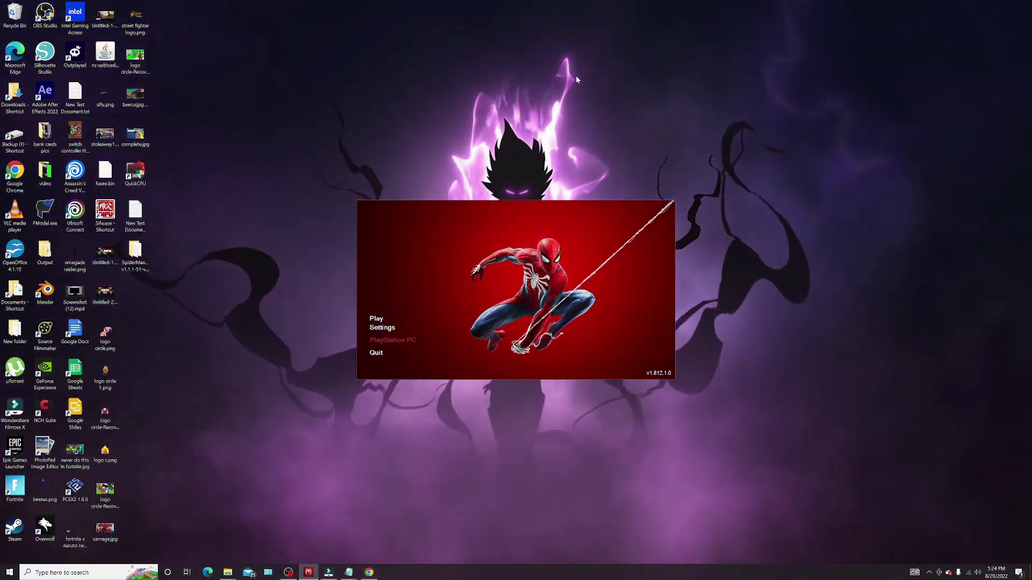
{"action": "double_click", "coordinate": [144, 251]}
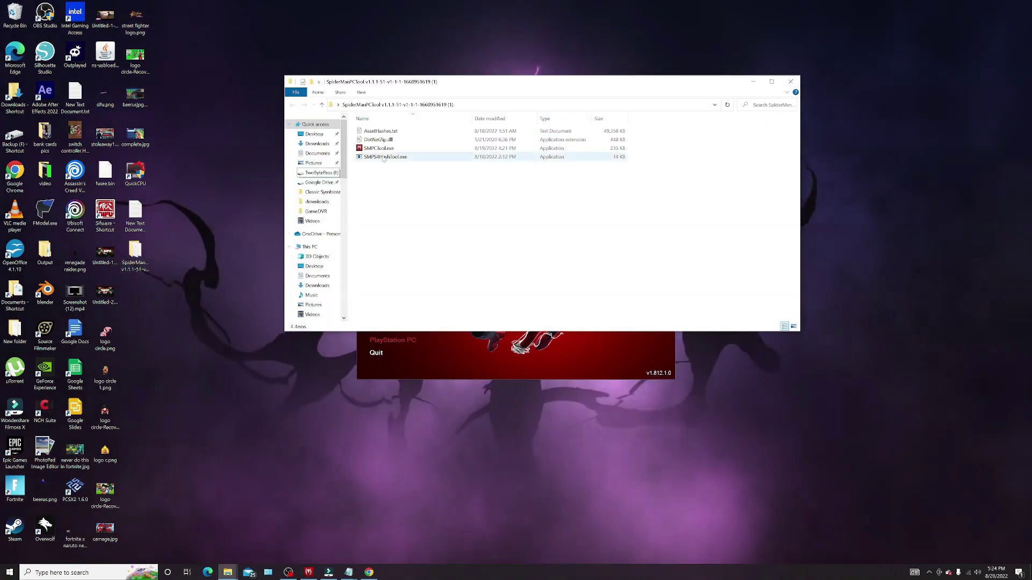
{"action": "double_click", "coordinate": [403, 150]}
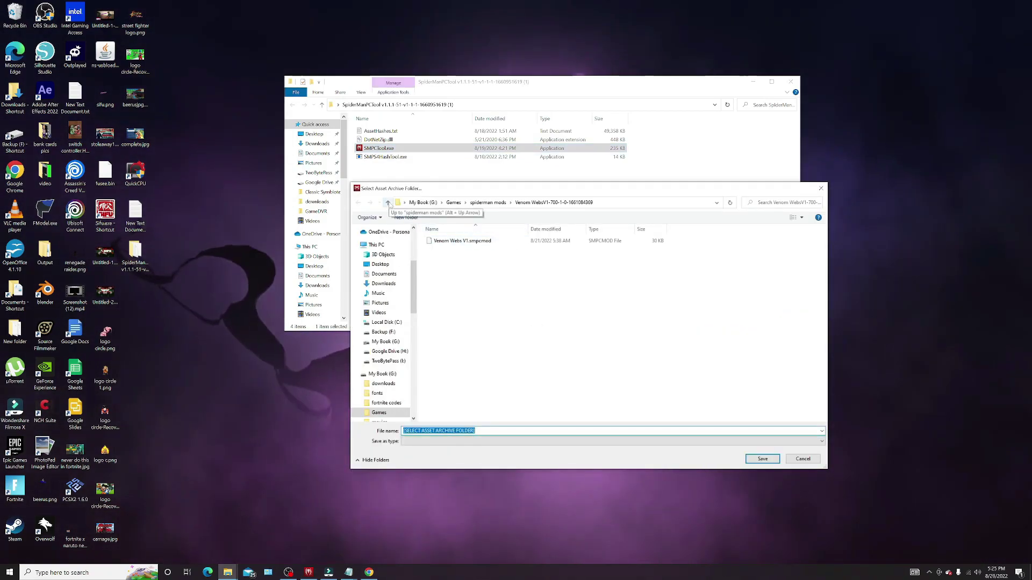
- Save I:\Marvel's Spider-Man Remastered\asset_archive as SMPCTool's asset archive folder
{"action": "left_click", "coordinate": [388, 203]}
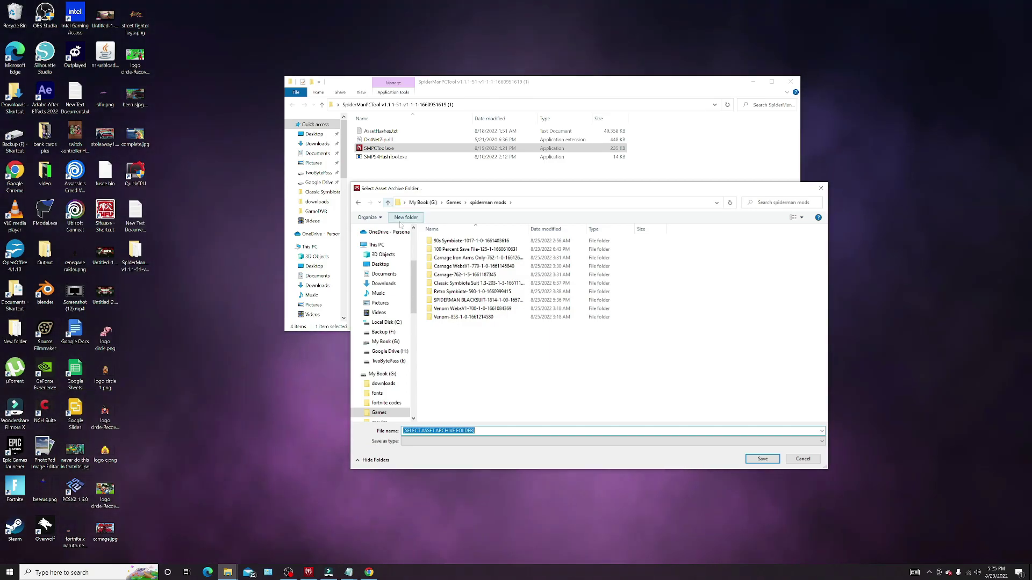
{"action": "left_click_drag", "start_coordinate": [413, 269], "coordinate": [414, 293]}
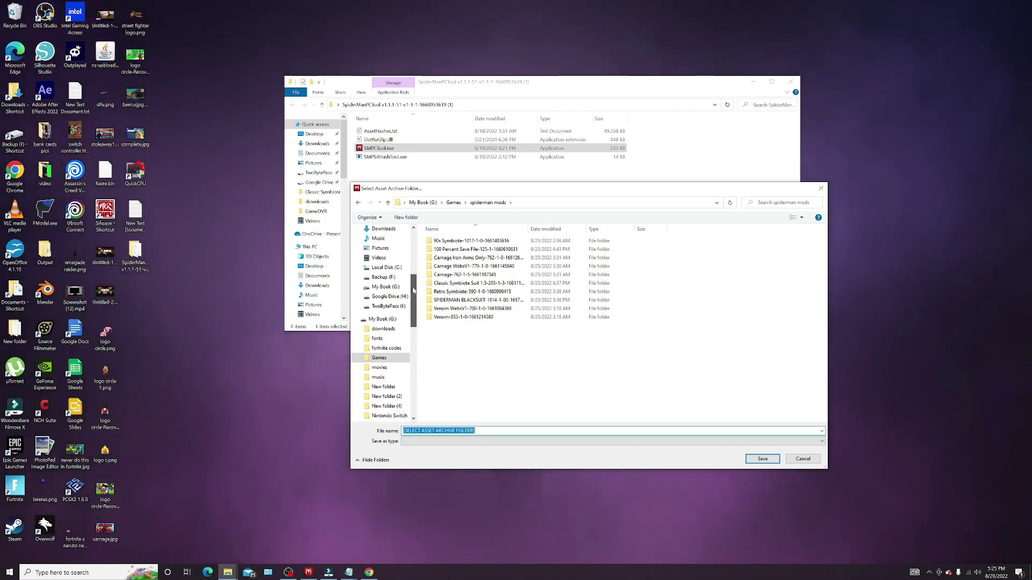
{"action": "left_click", "coordinate": [386, 306]}
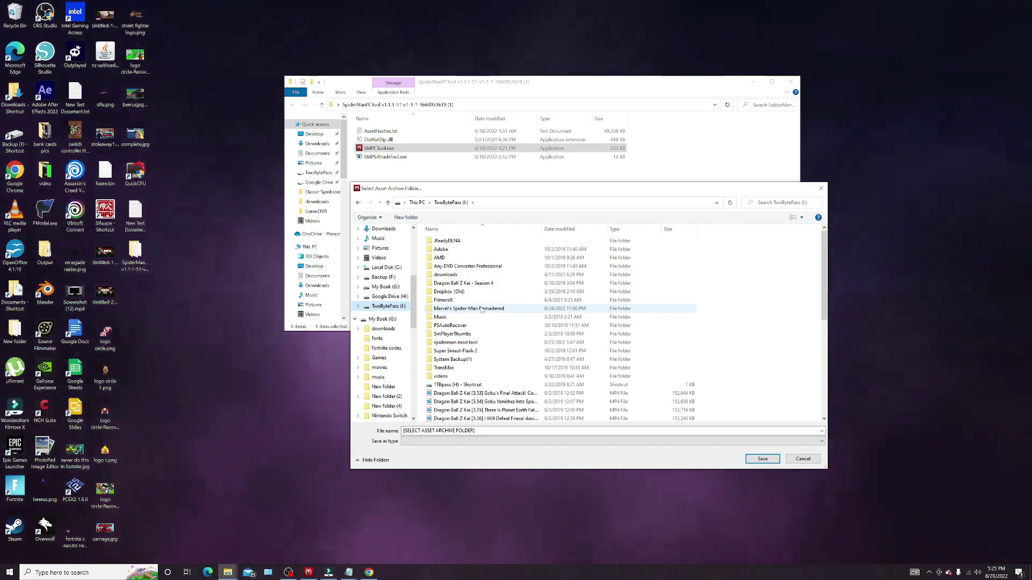
{"action": "double_click", "coordinate": [481, 310]}
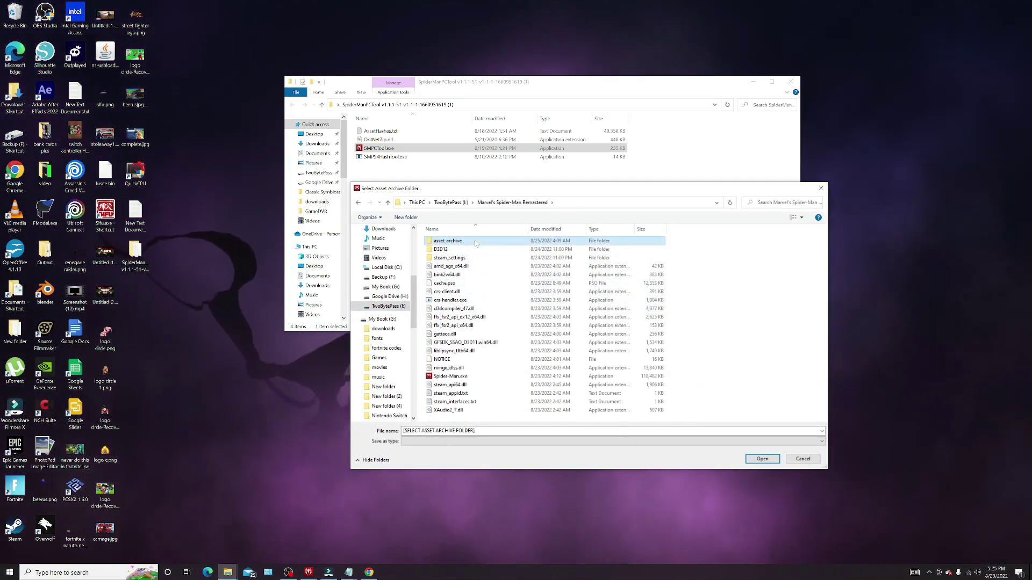
{"action": "double_click", "coordinate": [475, 243]}
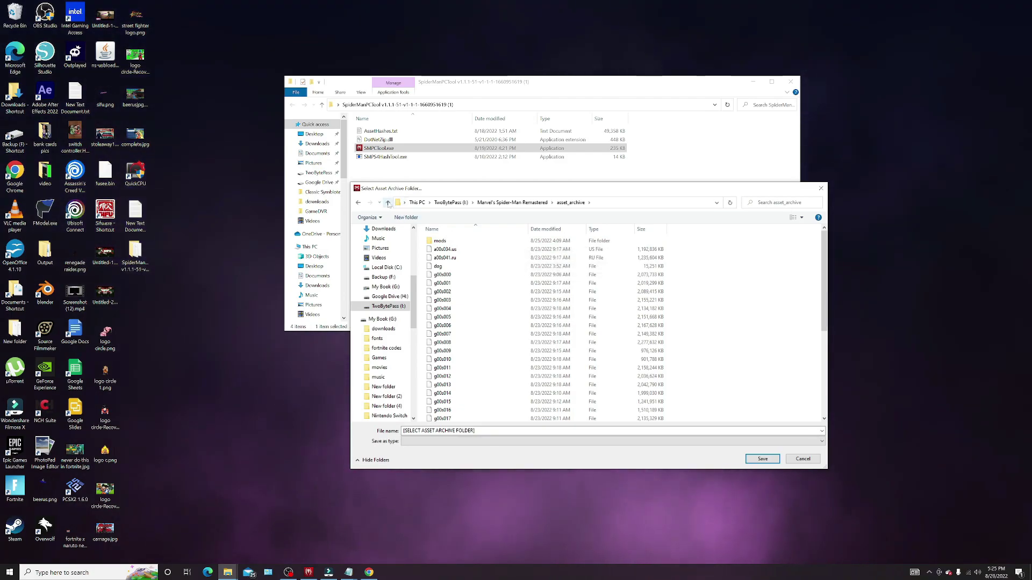
{"action": "left_click", "coordinate": [823, 188]}
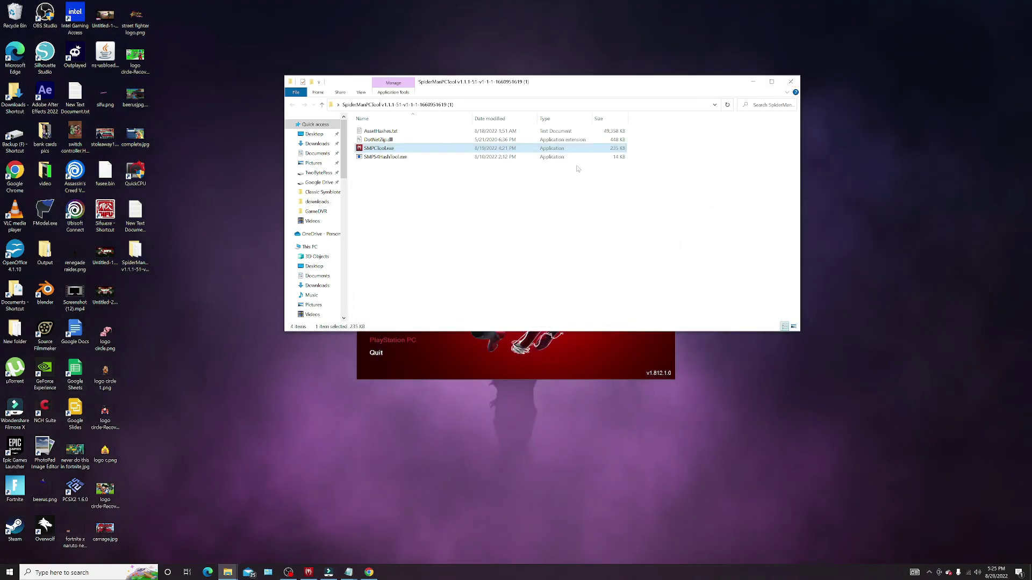
- Start SMPCTool.exe again from spiderman mod tool > SpiderManPCTool v1.1.1
{"action": "left_click_drag", "start_coordinate": [344, 156], "coordinate": [344, 289]}
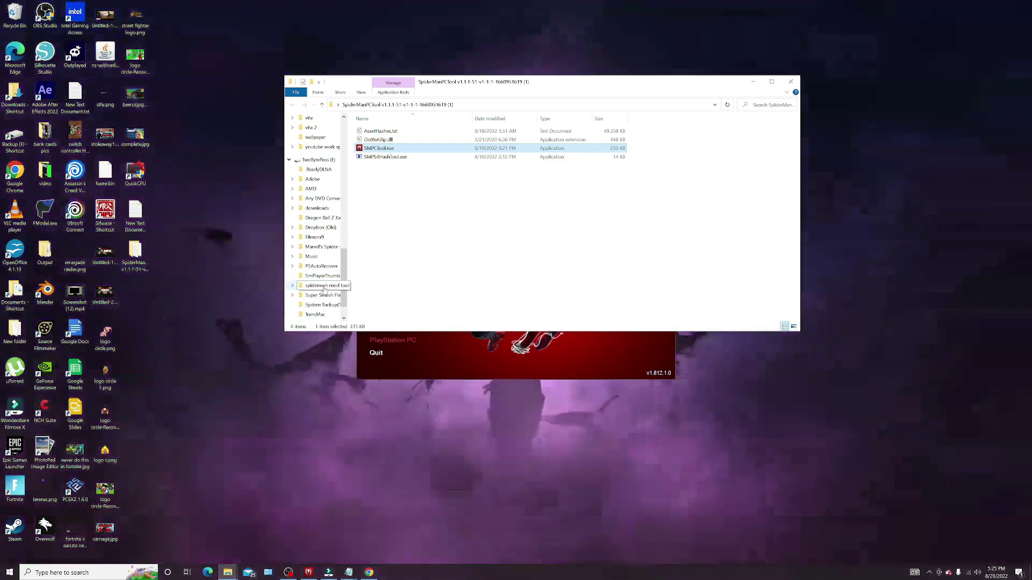
{"action": "left_click", "coordinate": [326, 286]}
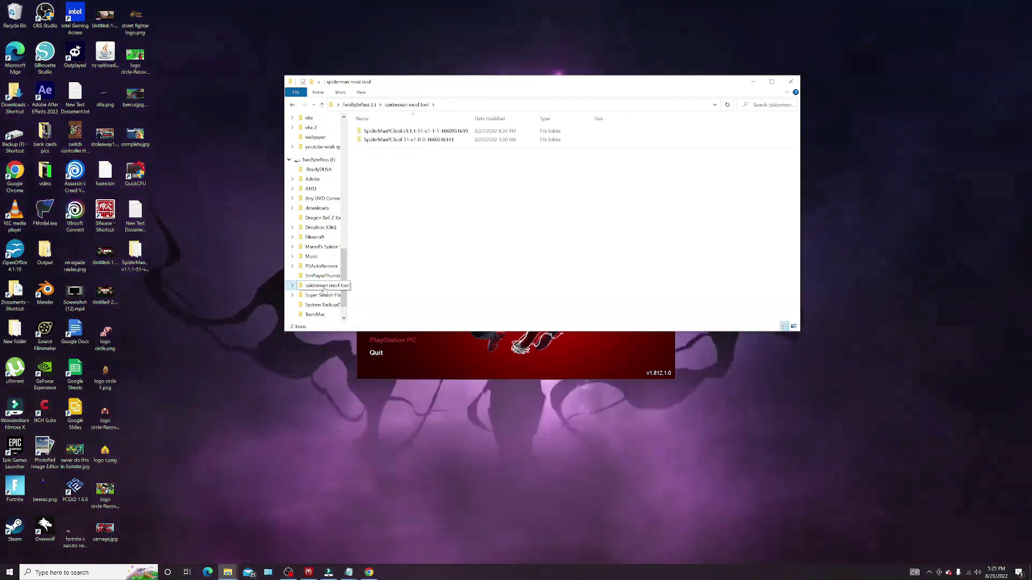
{"action": "double_click", "coordinate": [452, 132]}
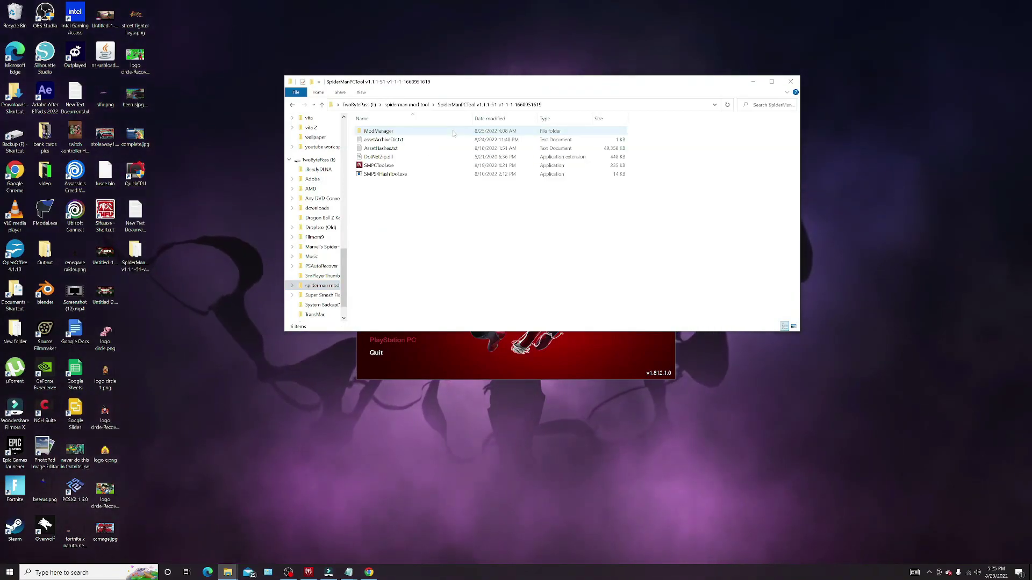
{"action": "double_click", "coordinate": [407, 167]}
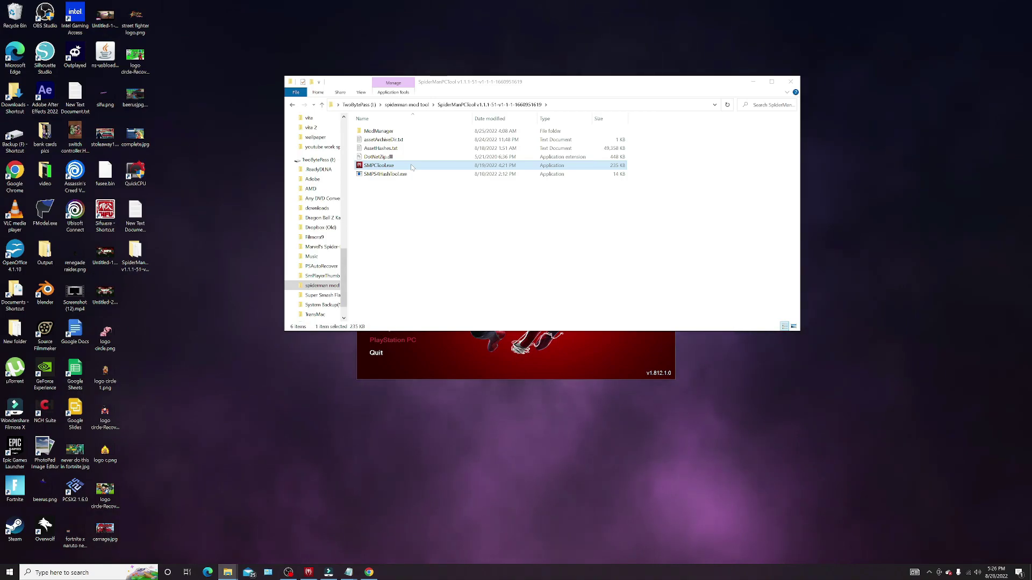
{"action": "double_click", "coordinate": [409, 167]}
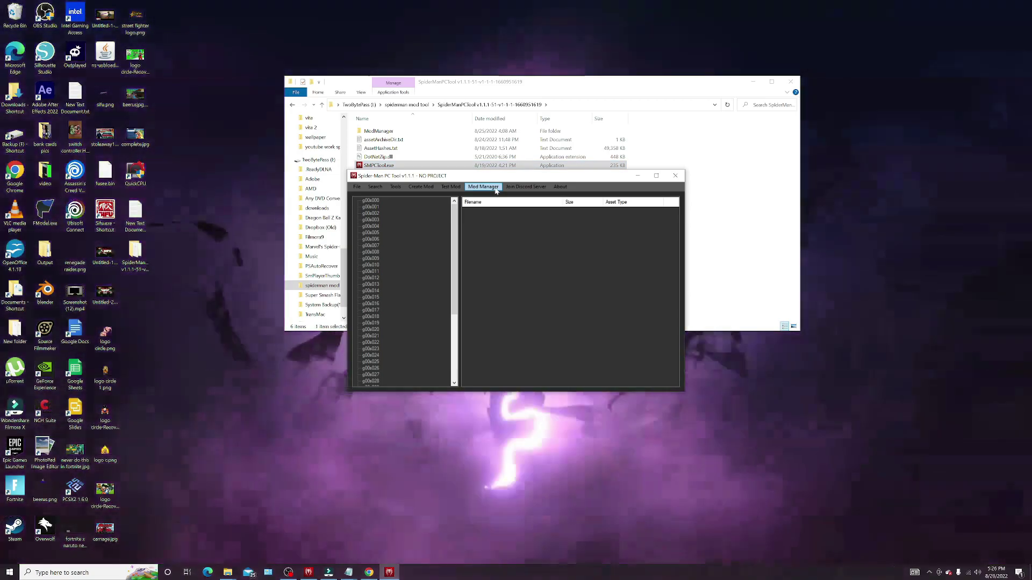
- Open the Mod Manager's Add file picker and browse to the Games folder
{"action": "left_click", "coordinate": [484, 187]}
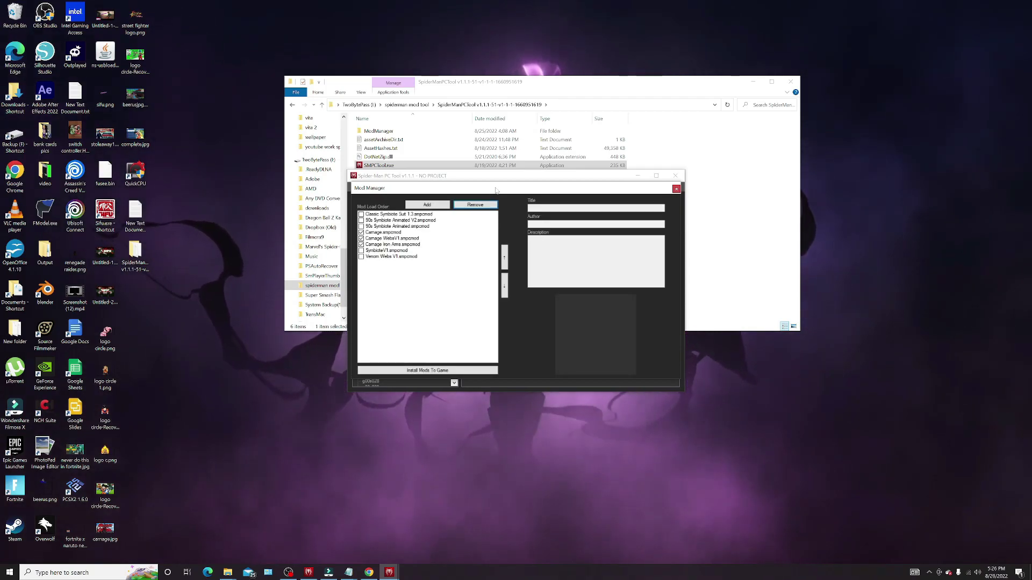
{"action": "left_click", "coordinate": [435, 208]}
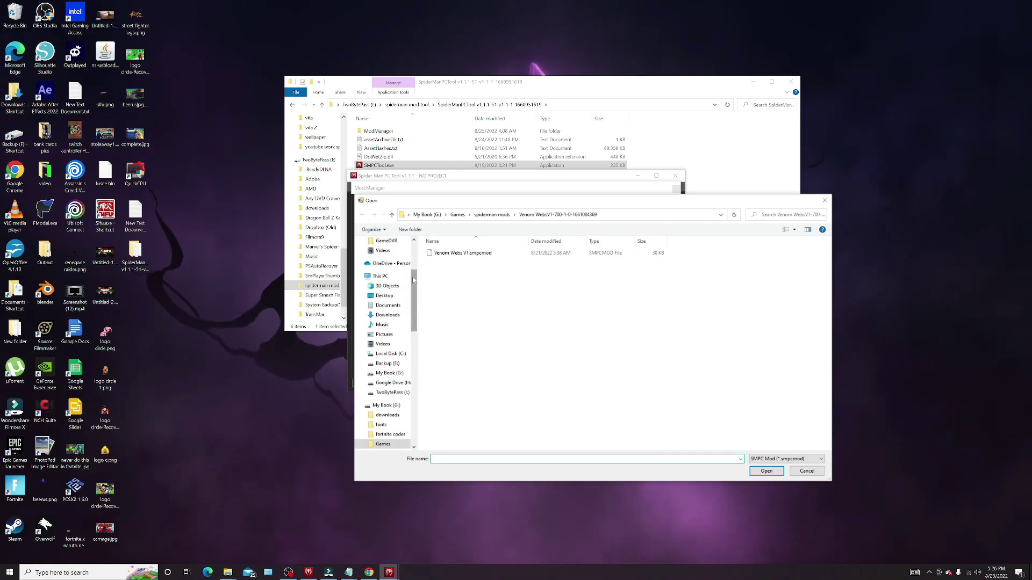
{"action": "left_click_drag", "start_coordinate": [415, 279], "coordinate": [430, 376]}
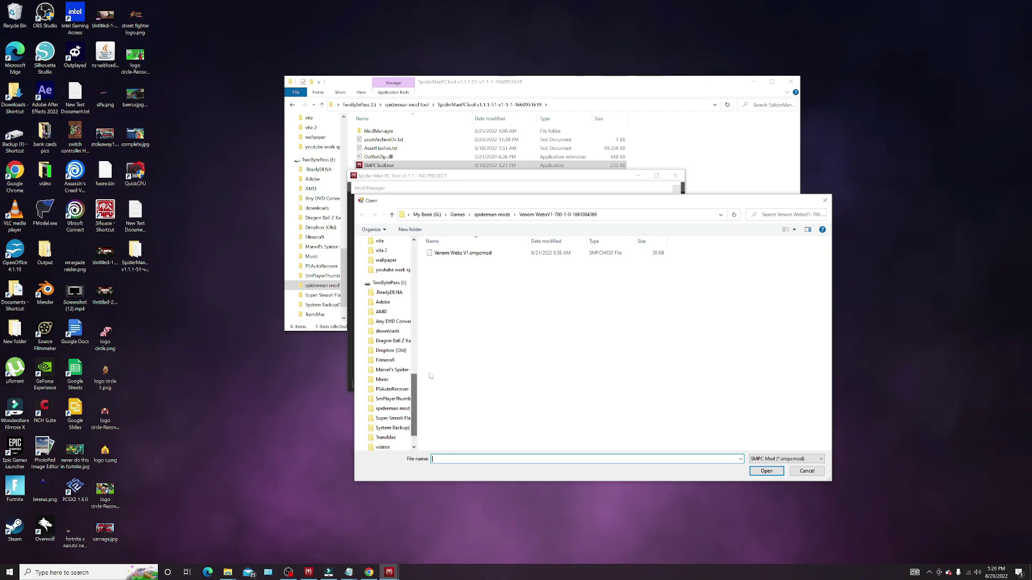
{"action": "left_click", "coordinate": [383, 411]}
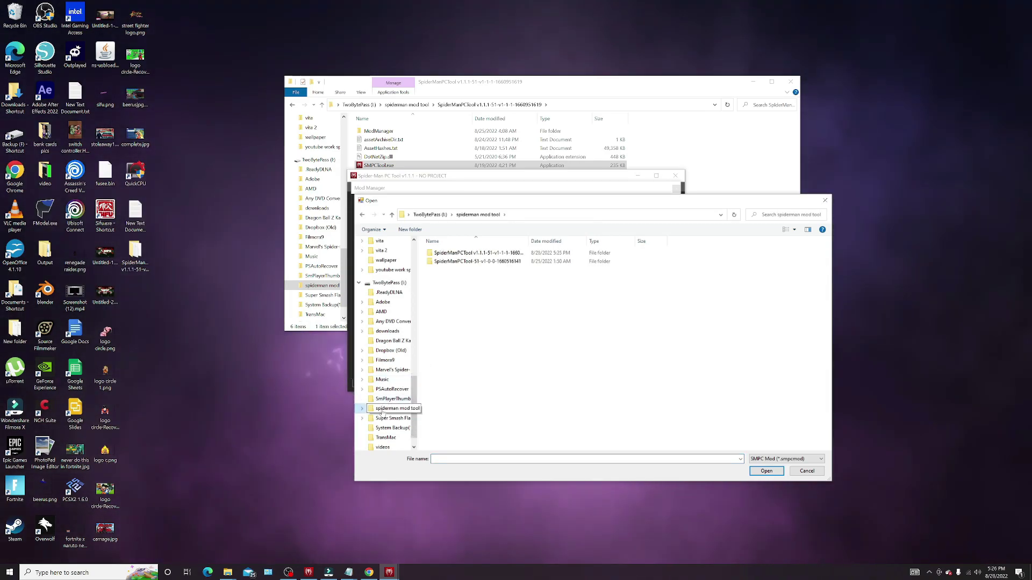
{"action": "scroll", "coordinate": [414, 403], "scroll_direction": "down", "scroll_amount": 1}
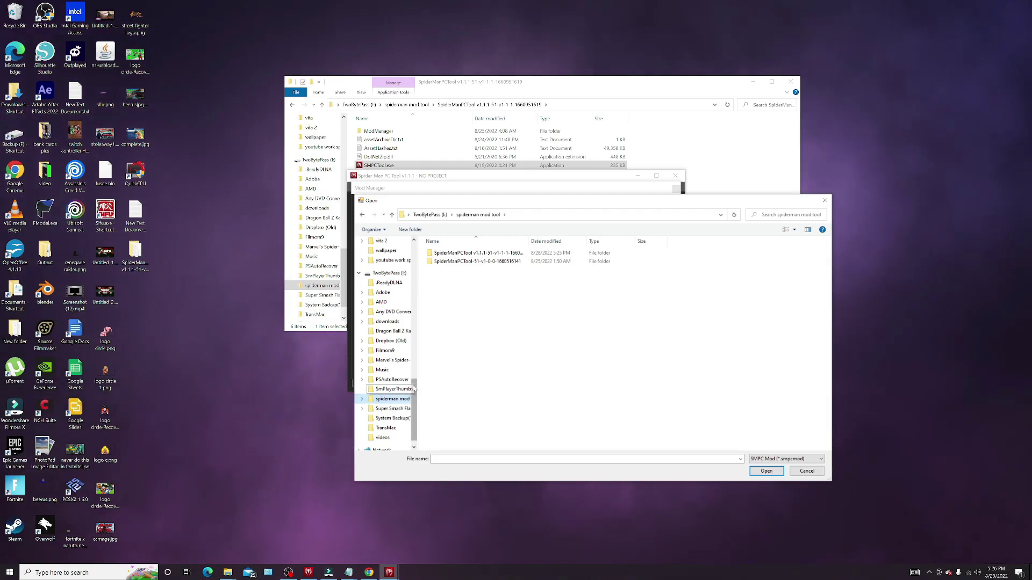
{"action": "left_click_drag", "start_coordinate": [413, 392], "coordinate": [413, 308]}
{"action": "left_click", "coordinate": [384, 312]}
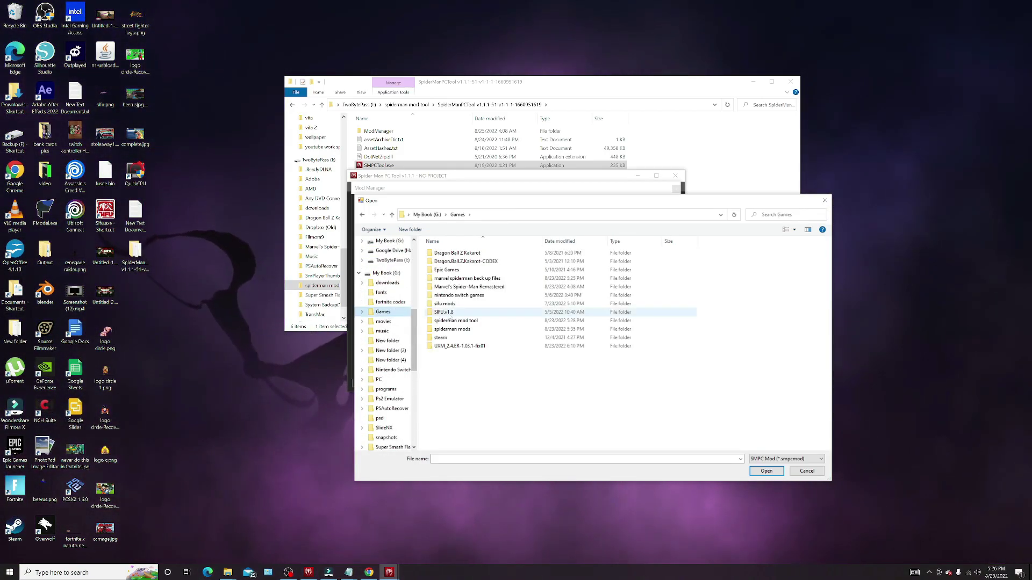
- Add Venom Webs V1.smpcmod from spiderman mods > Venom Webs, dismissing the already-added error
{"action": "double_click", "coordinate": [484, 329]}
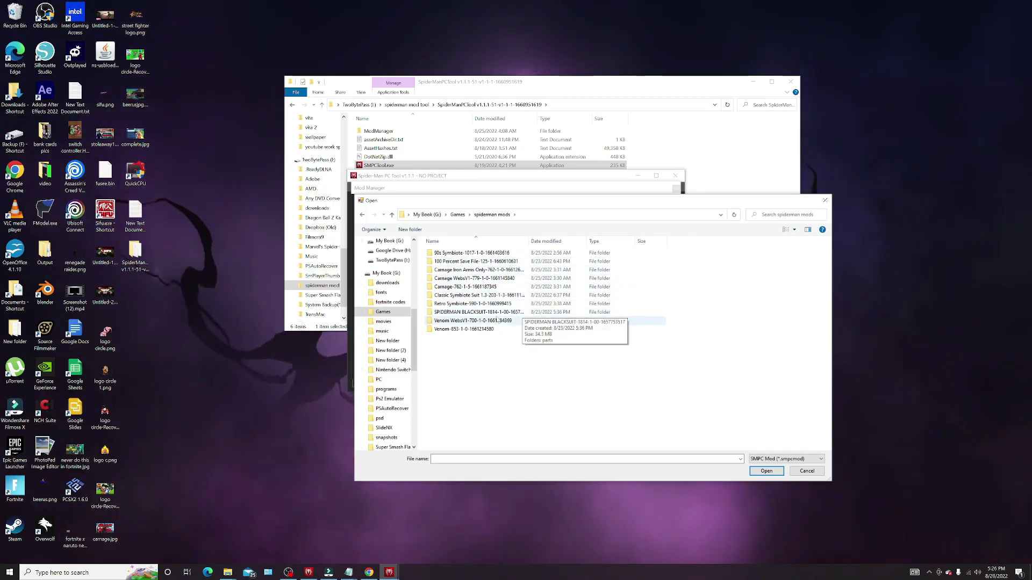
{"action": "double_click", "coordinate": [476, 320]}
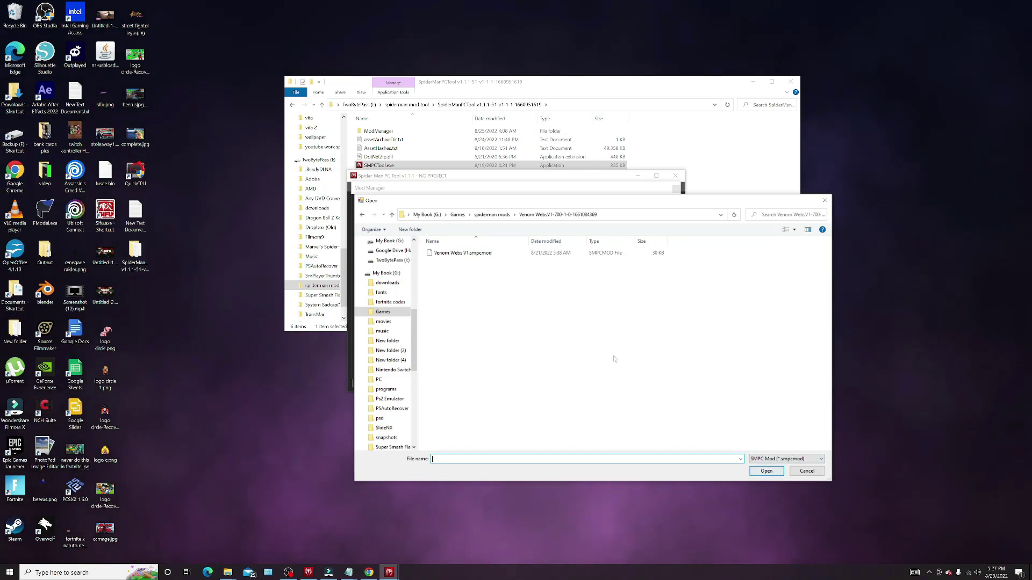
{"action": "left_click", "coordinate": [591, 252]}
{"action": "left_click", "coordinate": [766, 477]}
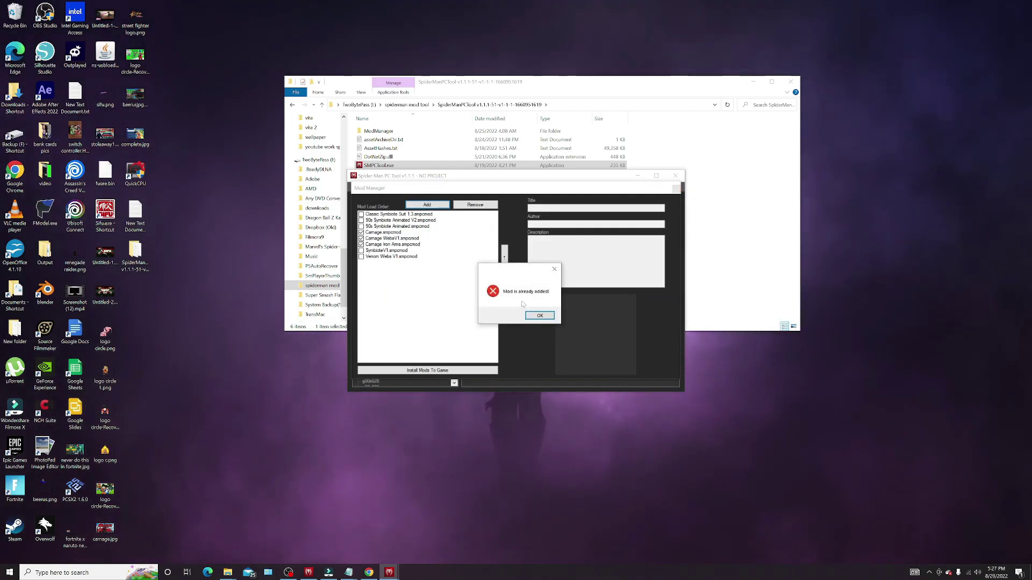
{"action": "left_click", "coordinate": [554, 270]}
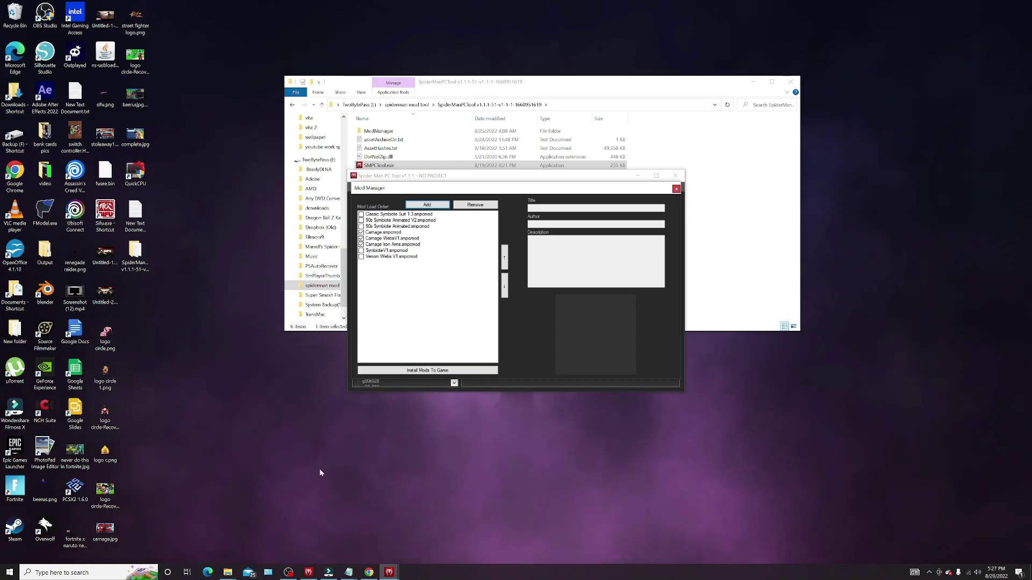
{"action": "left_click", "coordinate": [349, 573]}
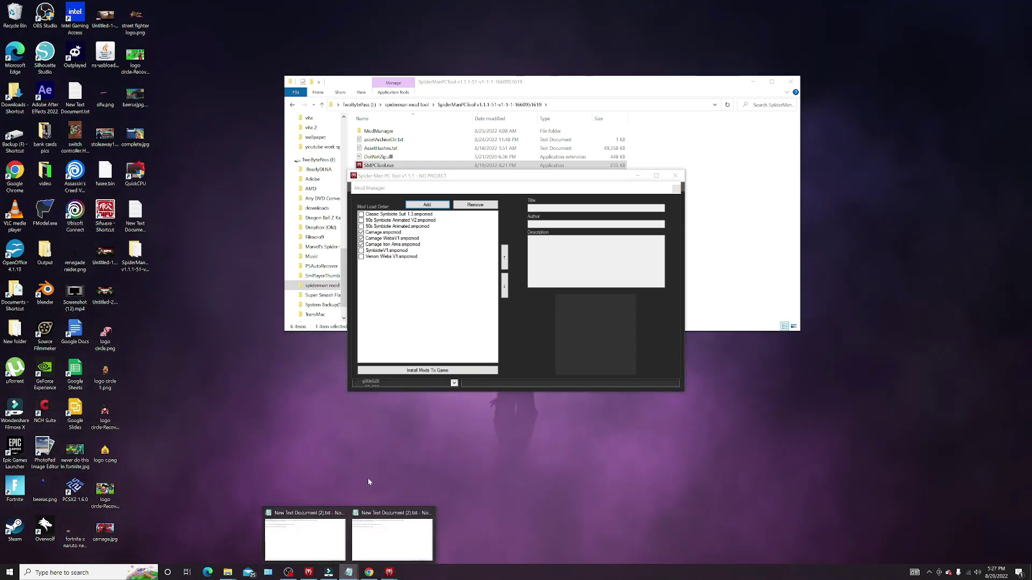
- Read the New Text Document (2) note with the toc error and MediaFire link, then return to Chrome
{"action": "left_click", "coordinate": [324, 527]}
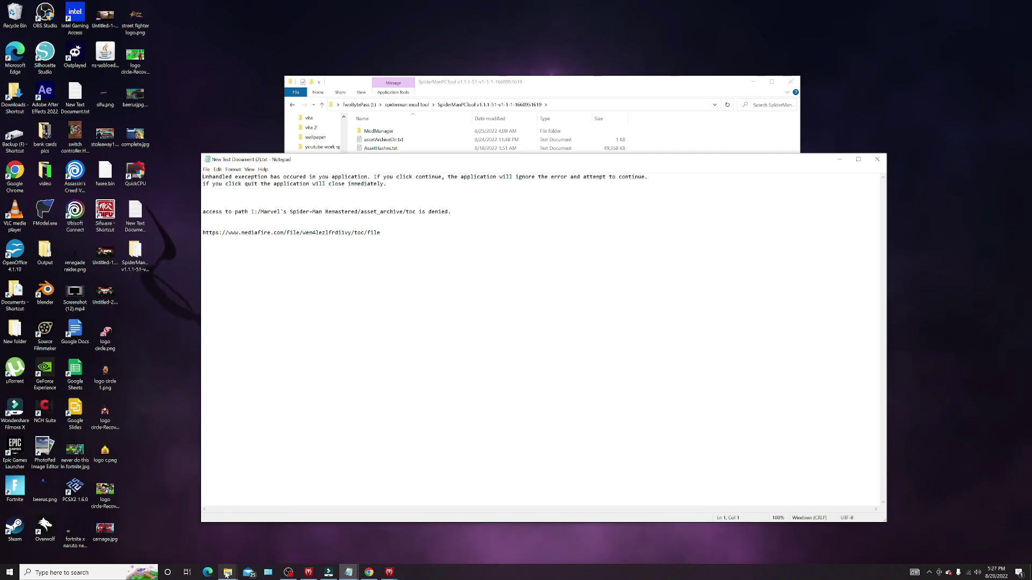
{"action": "left_click", "coordinate": [311, 524]}
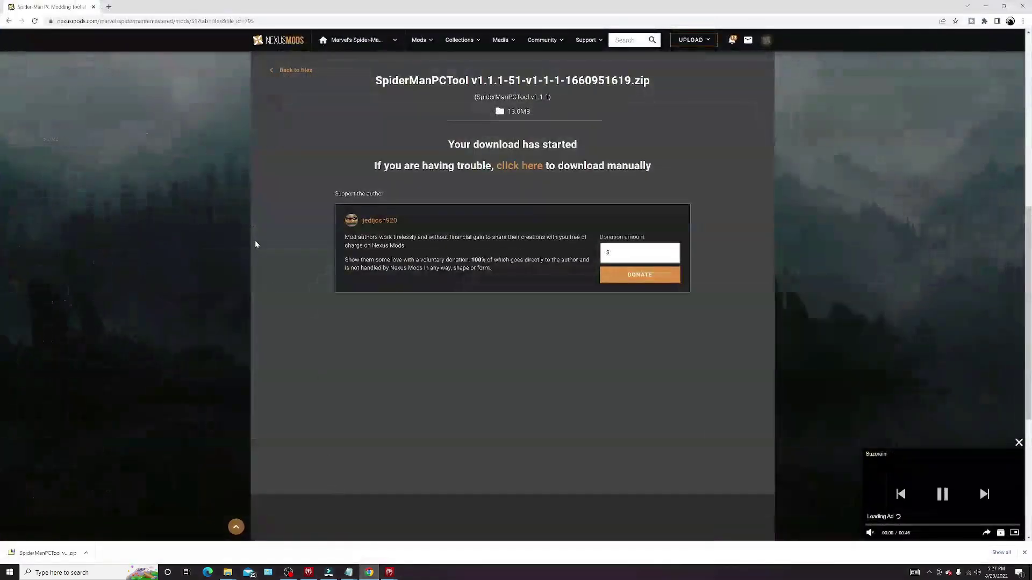
- Load the copied MediaFire toc link in a new browser tab
{"action": "left_click", "coordinate": [109, 6]}
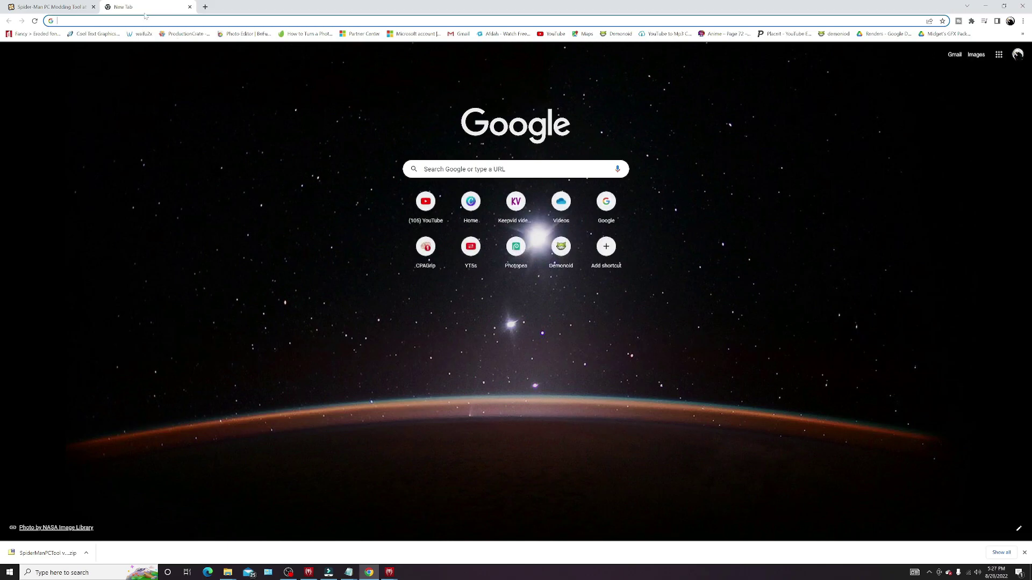
{"action": "right_click", "coordinate": [145, 21]}
{"action": "left_click", "coordinate": [165, 74]}
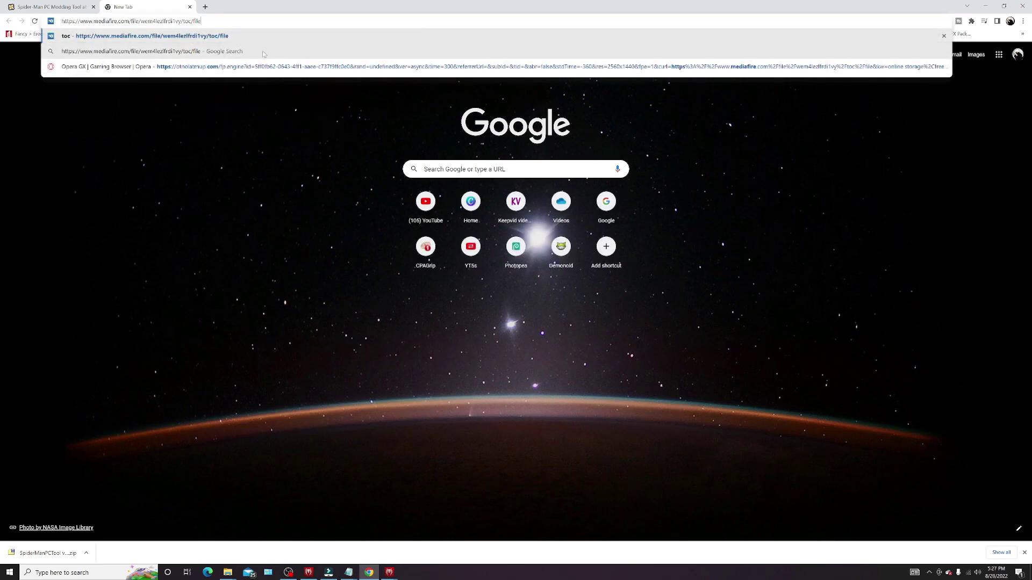
{"action": "key", "text": "Return"}
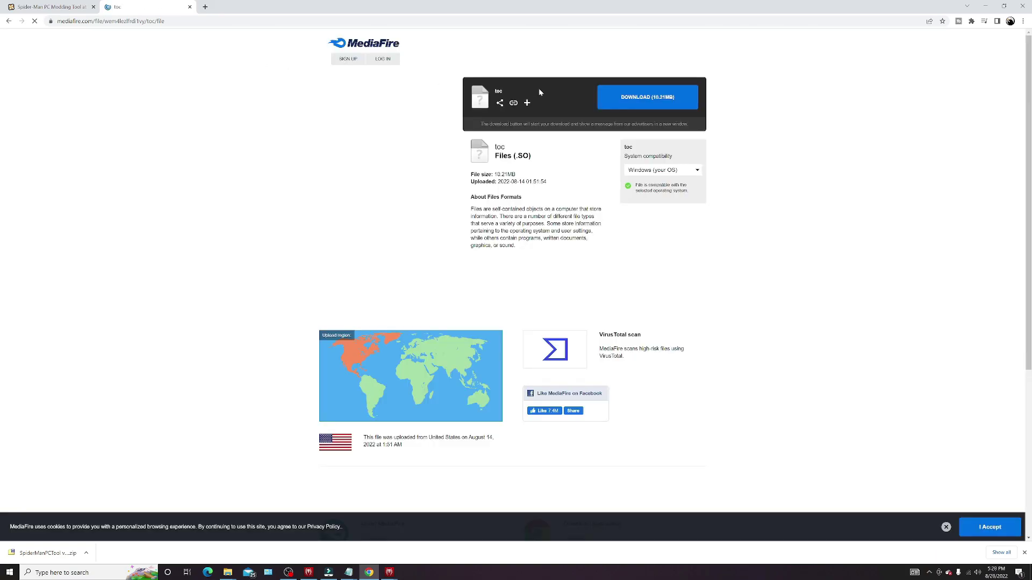
- Download the 10.21MB toc file, dismiss the ad popup, and show it in its downloads folder
{"action": "left_click", "coordinate": [648, 102]}
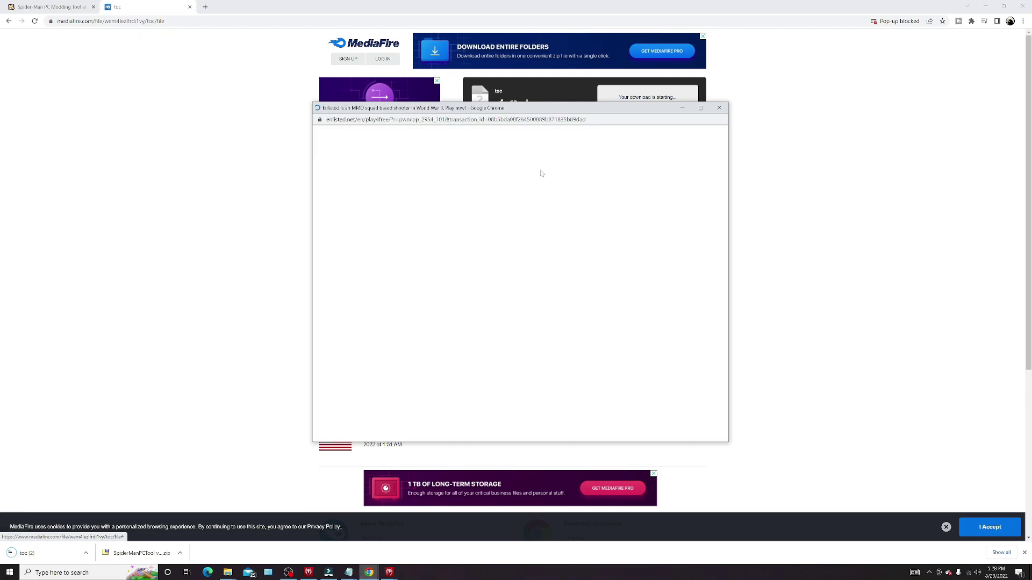
{"action": "left_click", "coordinate": [719, 107]}
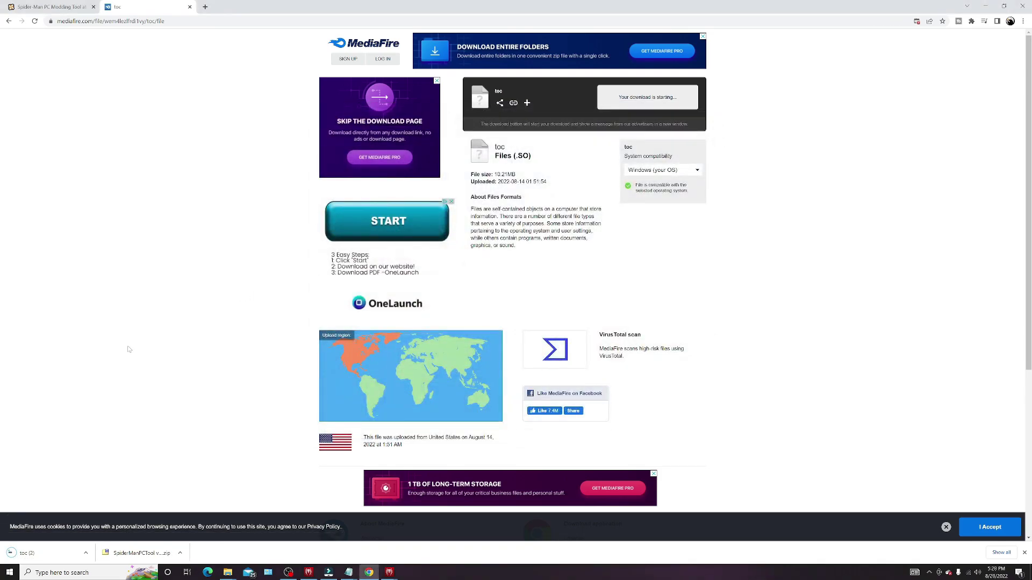
{"action": "left_click", "coordinate": [86, 554]}
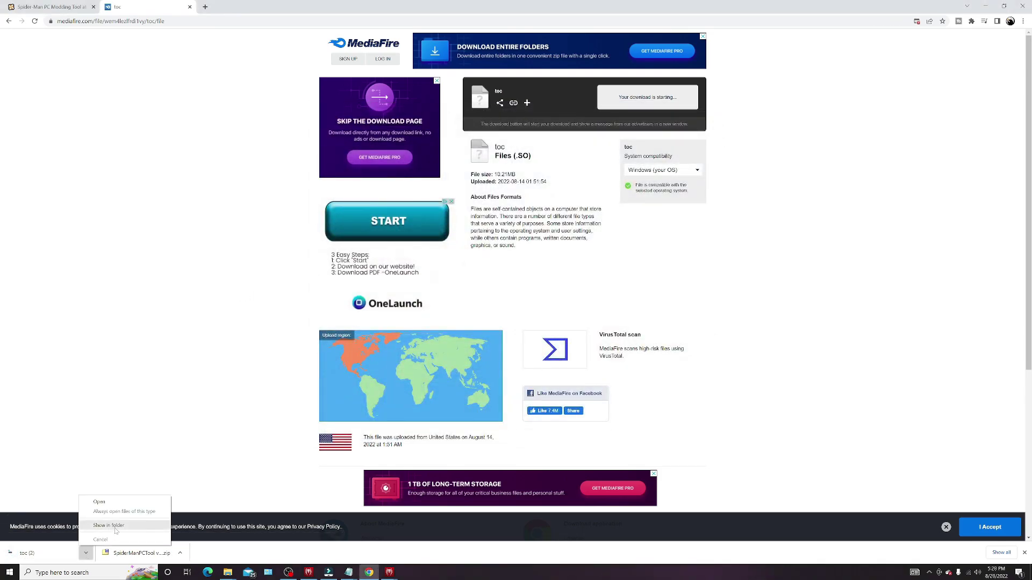
{"action": "left_click", "coordinate": [114, 526]}
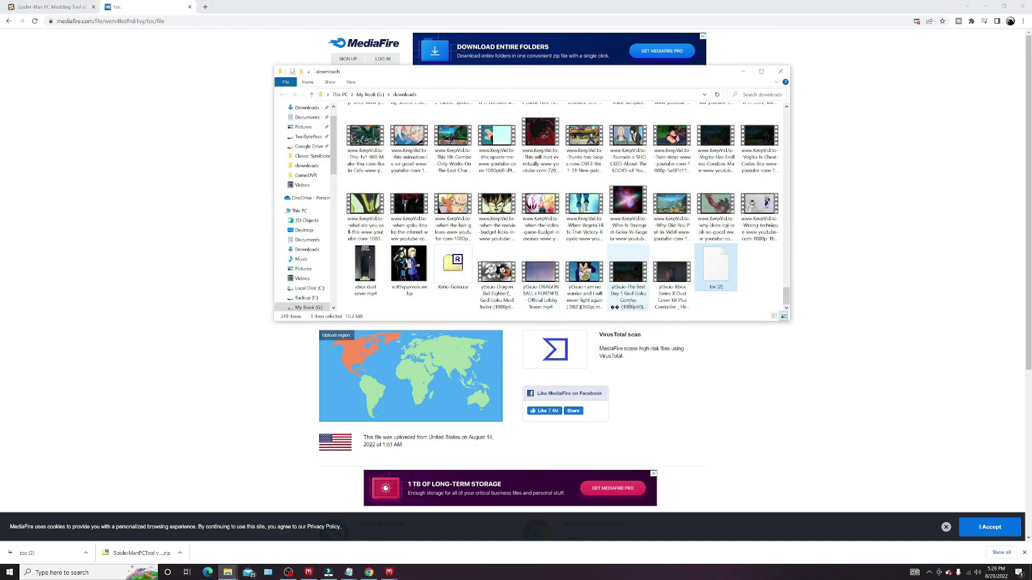
- Open the Marvel's Spider-Man Remastered asset_archive folder in File Explorer
{"action": "left_click", "coordinate": [227, 572]}
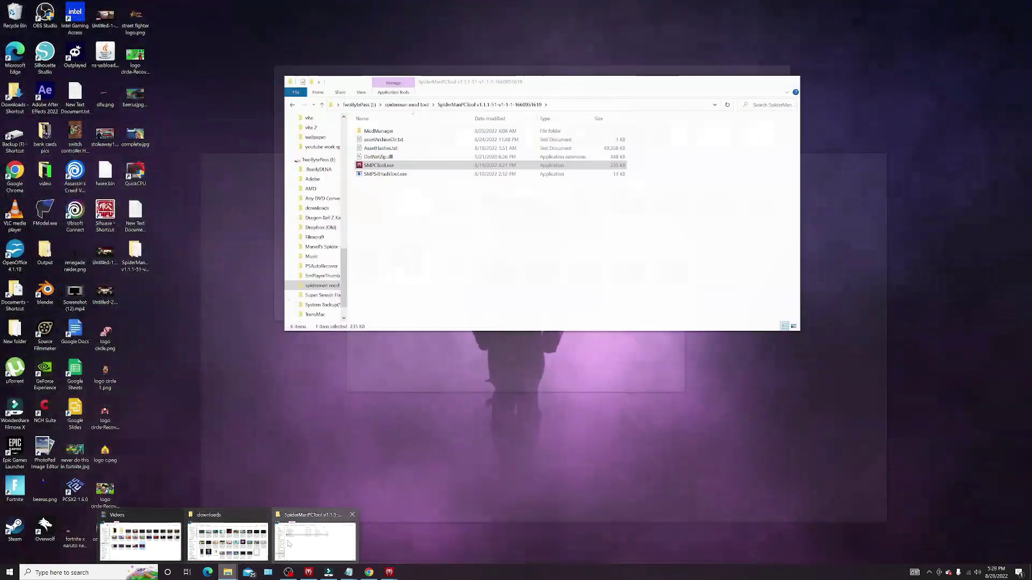
{"action": "left_click", "coordinate": [289, 544]}
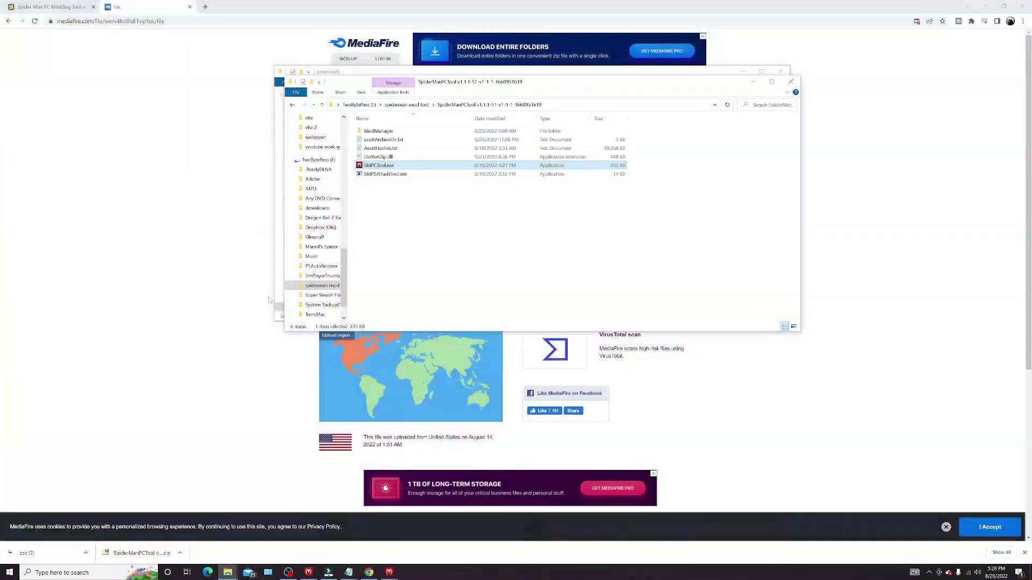
{"action": "mouse_move", "coordinate": [344, 272]}
{"action": "left_mouse_down"}
{"action": "mouse_move", "coordinate": [344, 145]}
{"action": "mouse_move", "coordinate": [341, 269]}
{"action": "left_mouse_up"}
{"action": "left_click", "coordinate": [323, 257]}
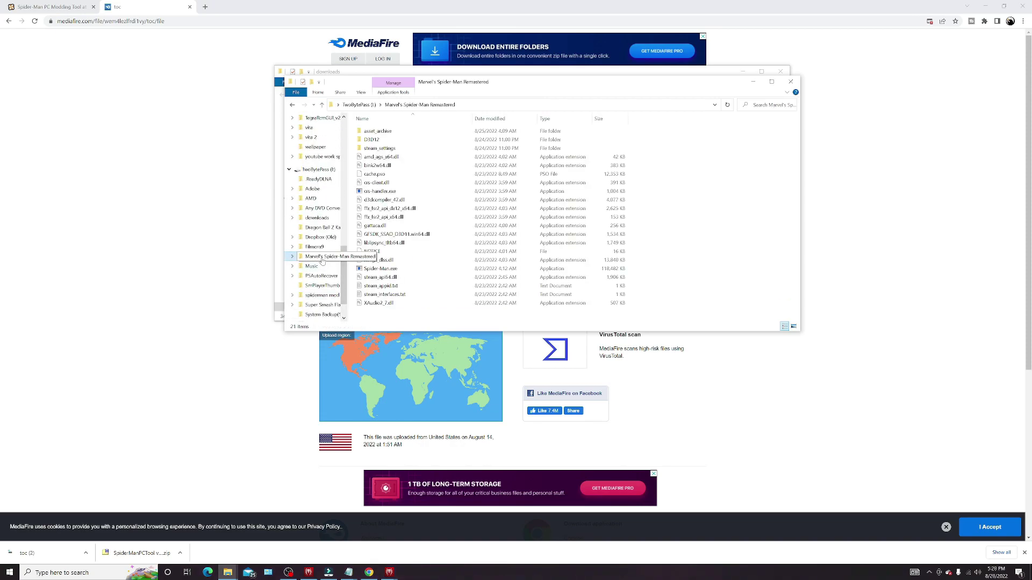
{"action": "double_click", "coordinate": [398, 134]}
{"action": "left_click_drag", "start_coordinate": [530, 84], "coordinate": [411, 231]}
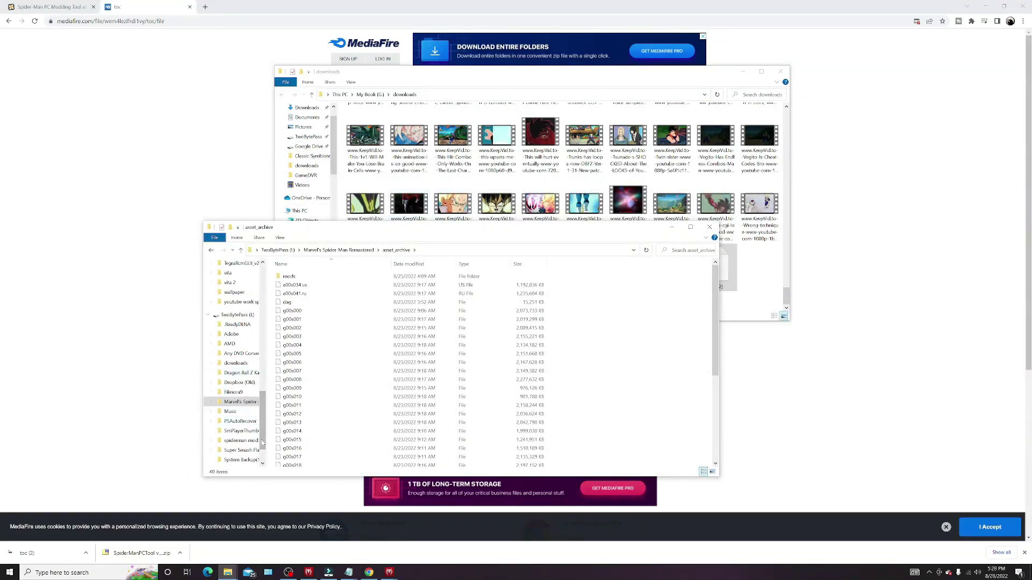
- Drag toc (2) from downloads into asset_archive, then bring the Mod Manager back to the front
{"action": "left_click", "coordinate": [227, 571]}
{"action": "left_click", "coordinate": [236, 540]}
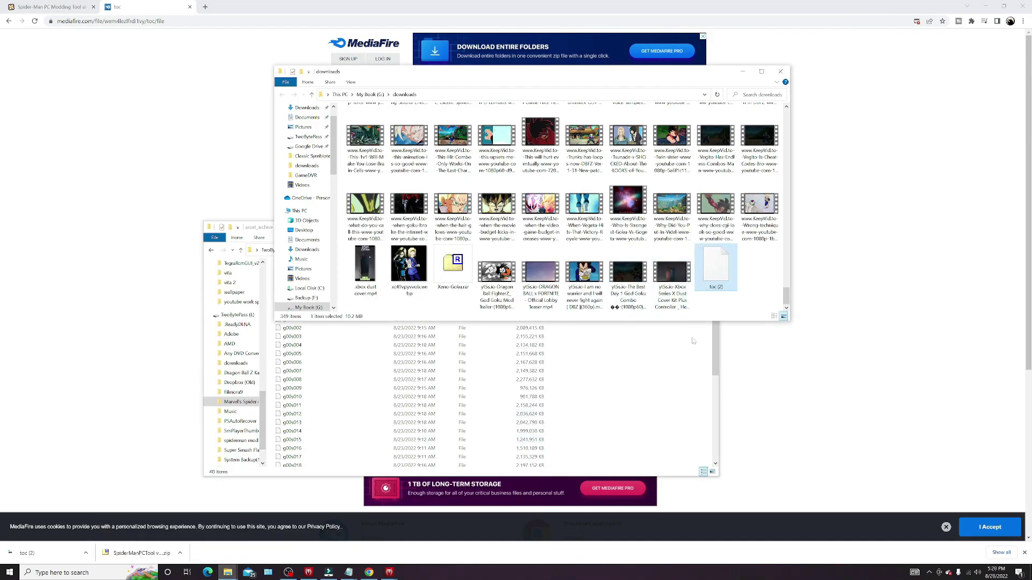
{"action": "mouse_move", "coordinate": [713, 282]}
{"action": "left_mouse_down"}
{"action": "mouse_move", "coordinate": [686, 424]}
{"action": "mouse_move", "coordinate": [713, 289]}
{"action": "left_mouse_up"}
{"action": "left_click", "coordinate": [389, 572]}
{"action": "left_click", "coordinate": [413, 556]}
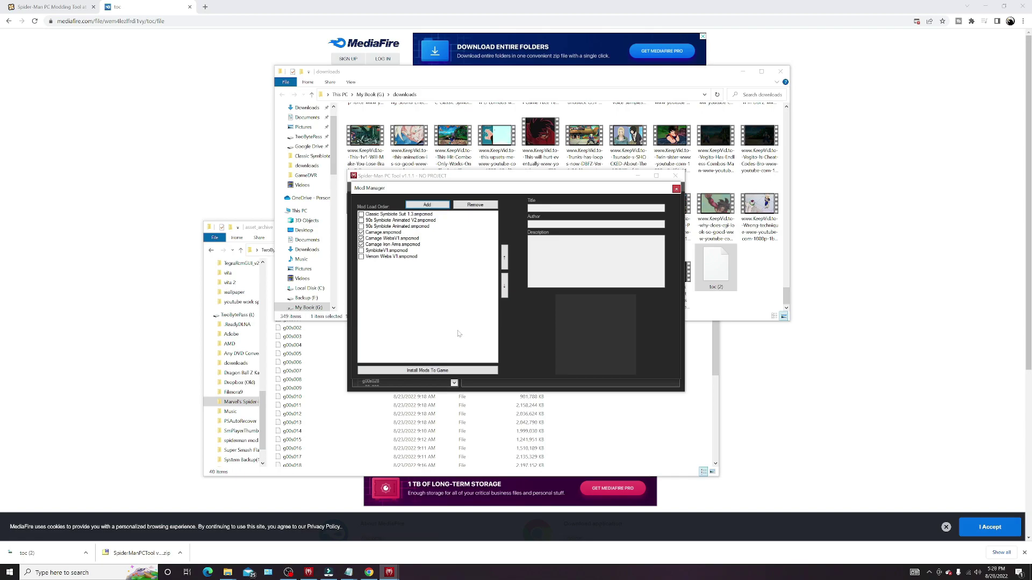